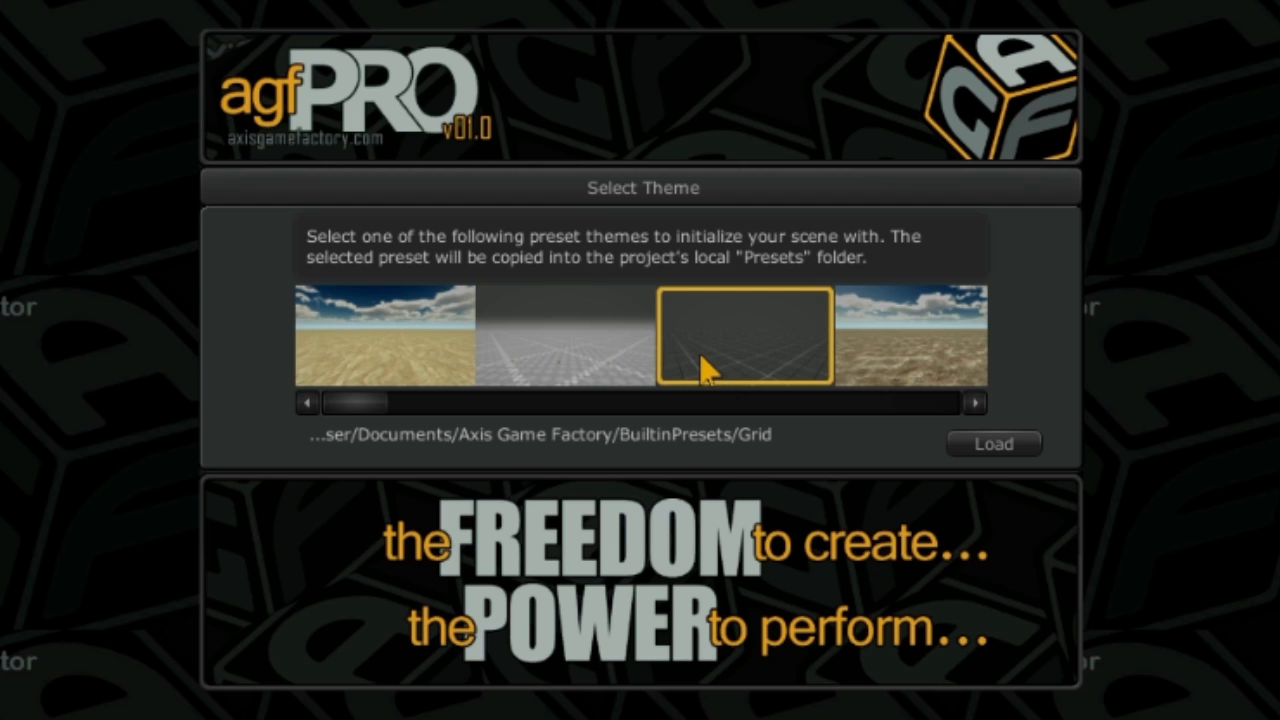
# Load the Grid preset theme and start the editor at 1600 x 900 resolution with Fantastic quality
pyautogui.click(1008, 450)
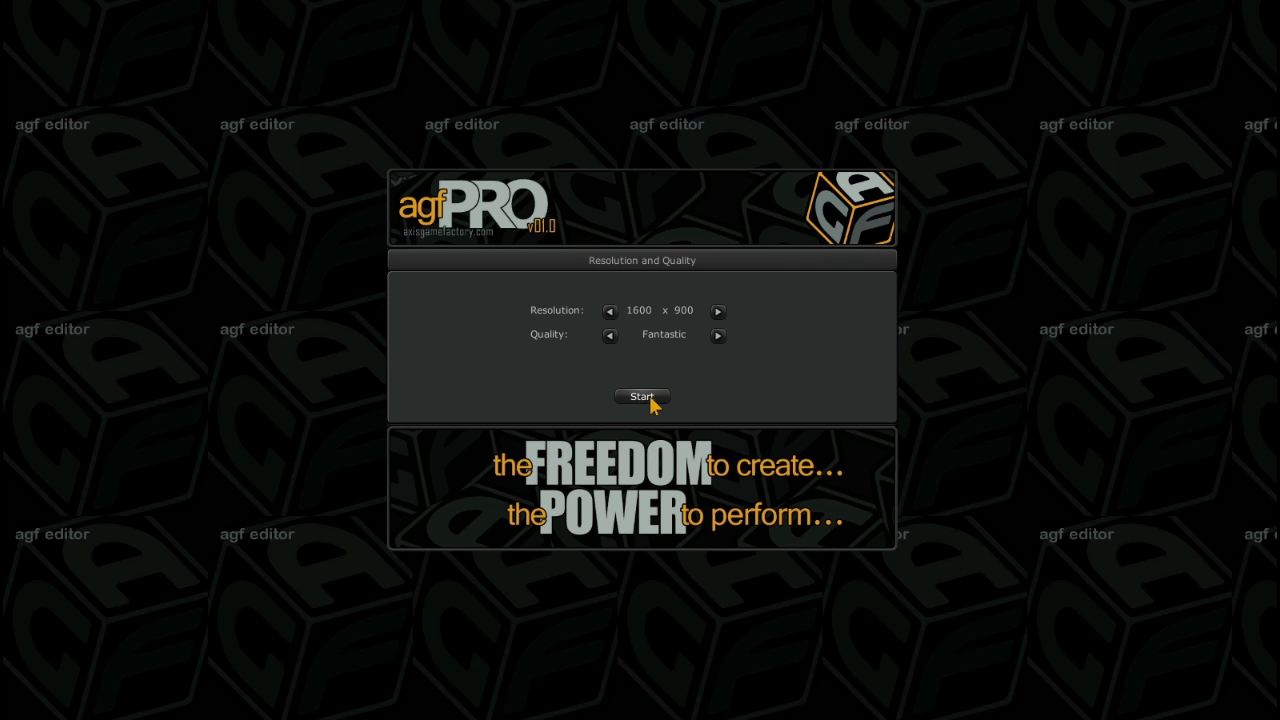
pyautogui.click(650, 399)
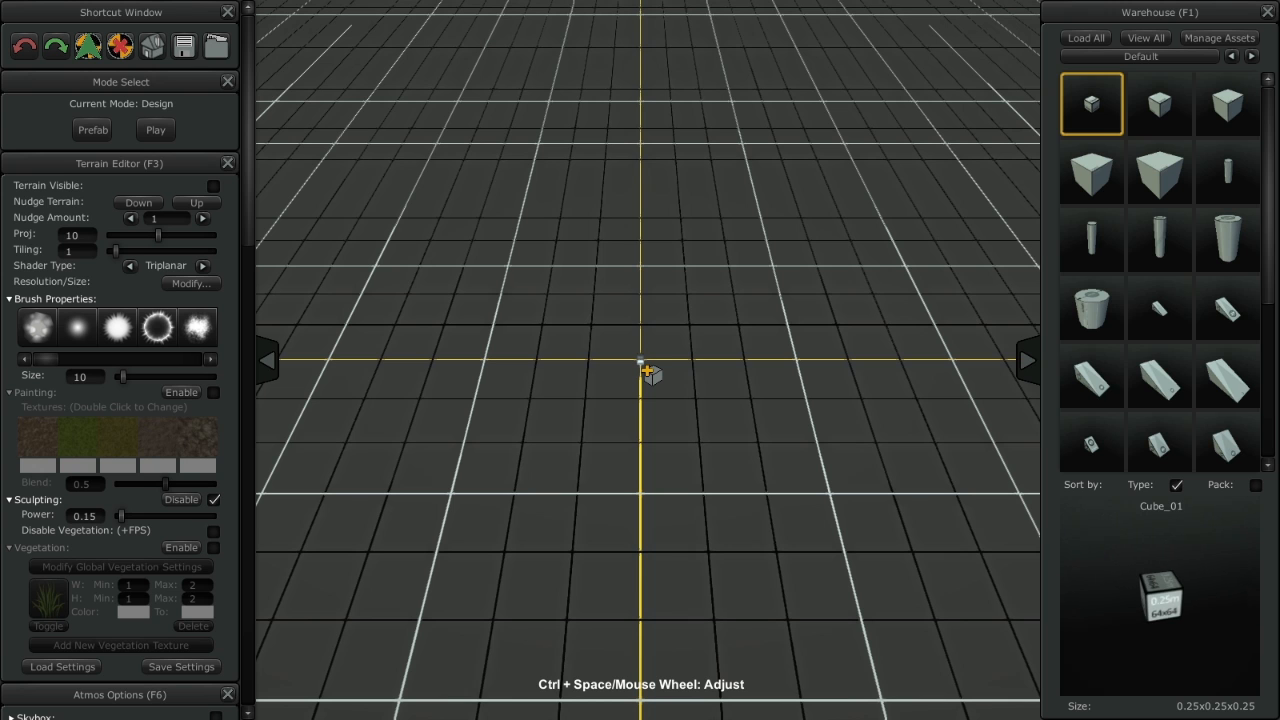
# Undock the Grid Editor into the viewport and expand its Grid Settings, Main Axes, Guidelines, Subdivisions, Snap Settings and Controls sections
pyautogui.moveTo(251, 86); pyautogui.dragTo(251, 397)
pyautogui.moveTo(180, 362); pyautogui.dragTo(643, 142)
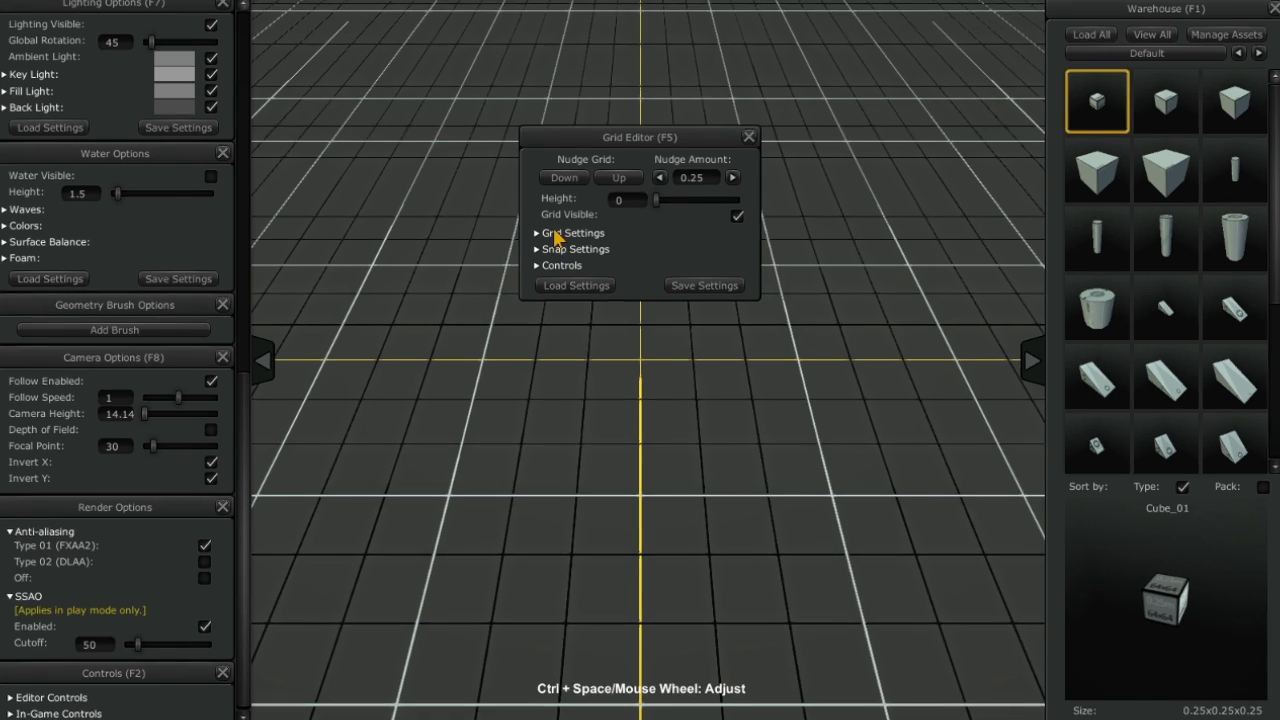
pyautogui.click(556, 236)
pyautogui.click(560, 298)
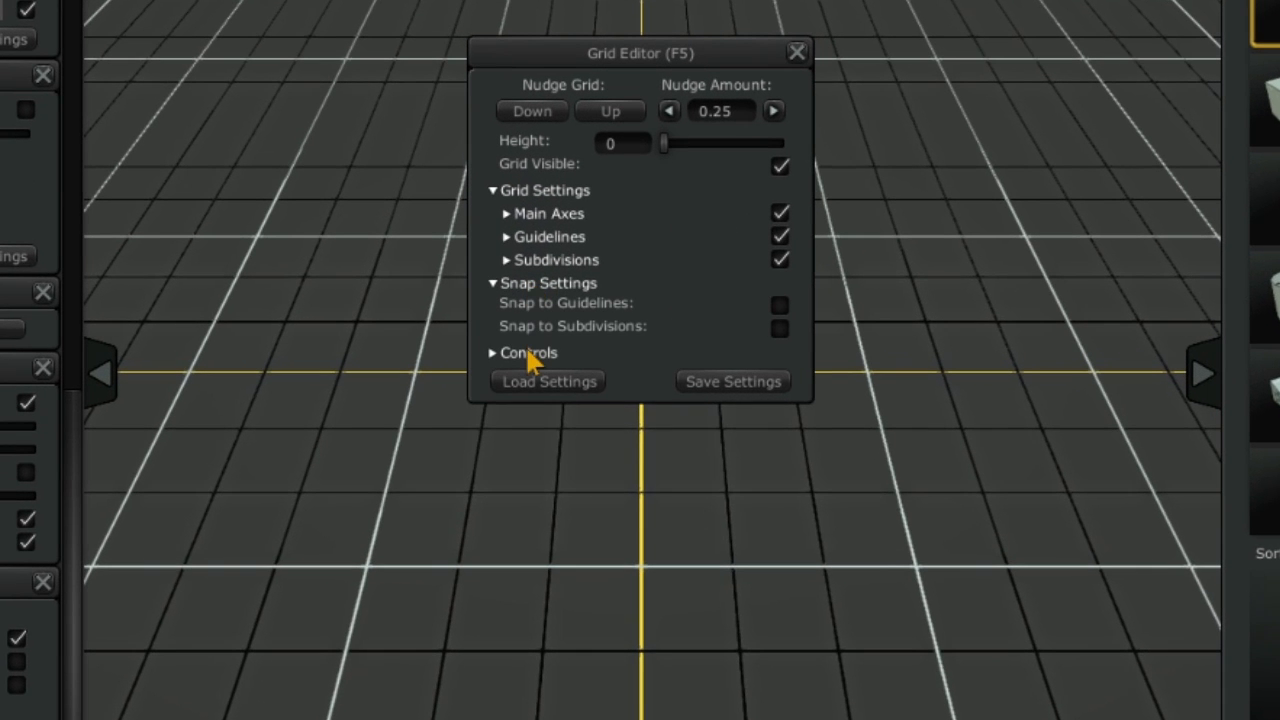
pyautogui.click(527, 353)
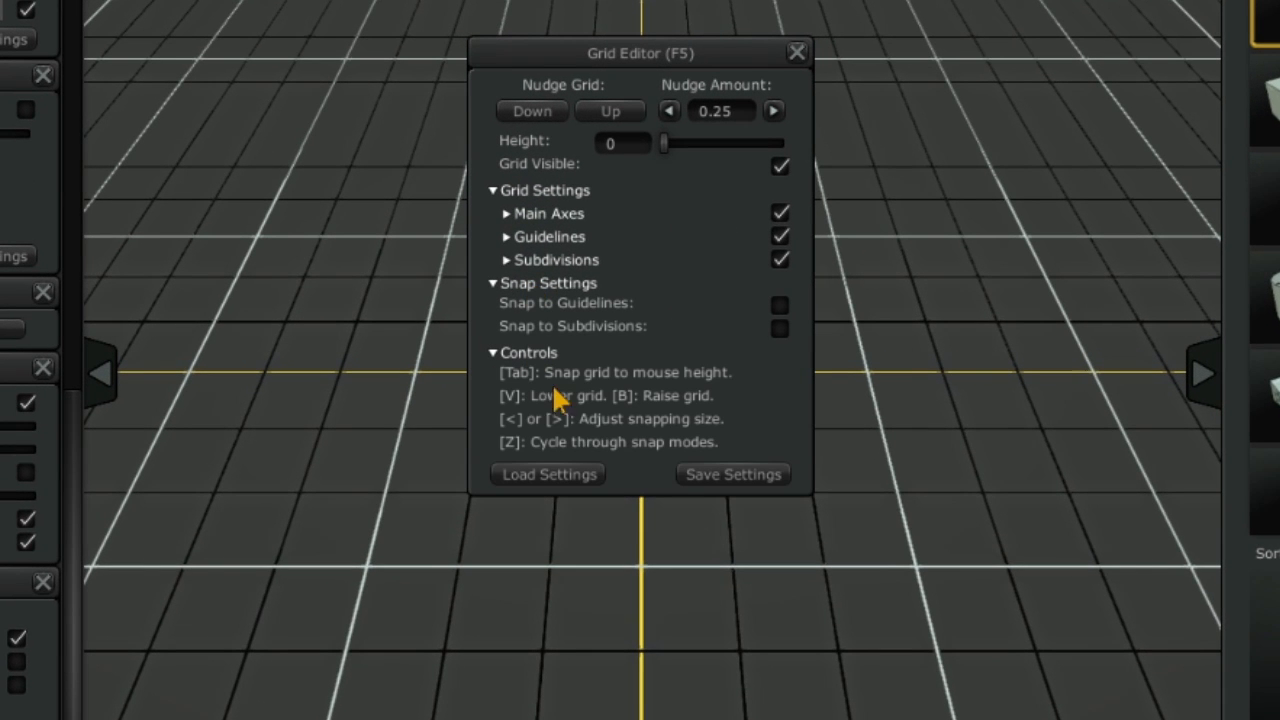
pyautogui.click(564, 218)
pyautogui.click(563, 287)
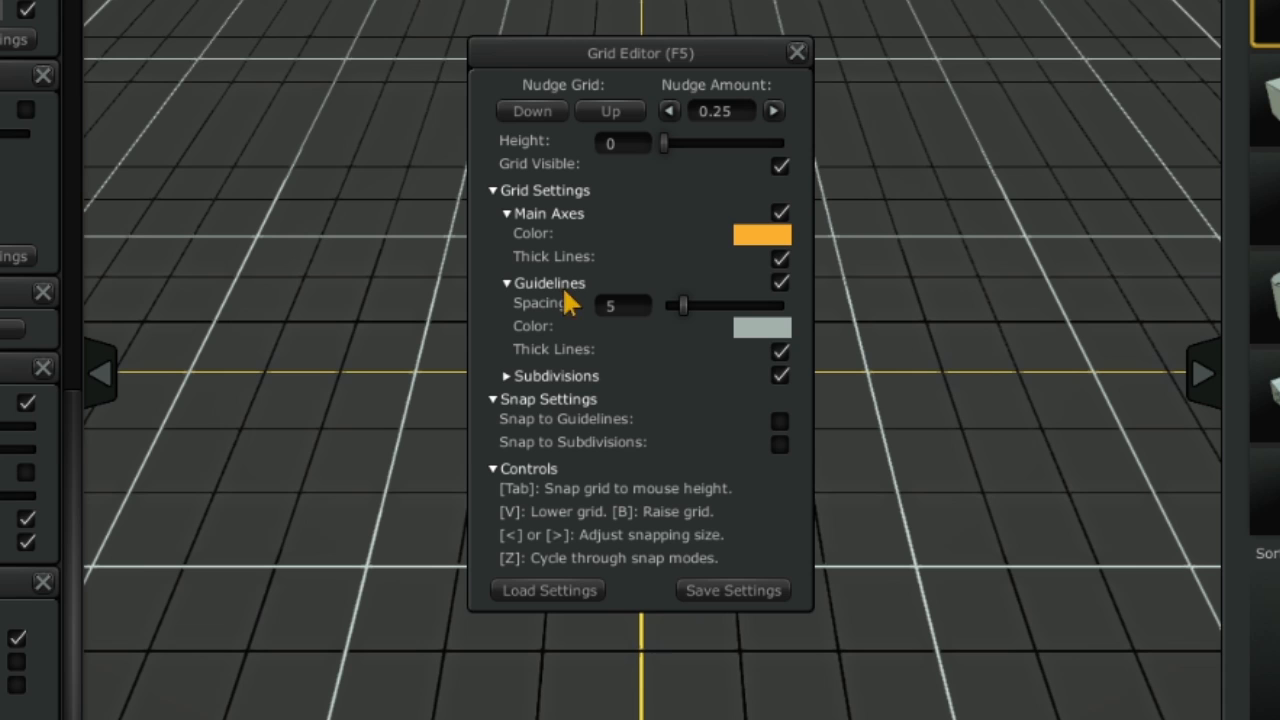
pyautogui.click(570, 376)
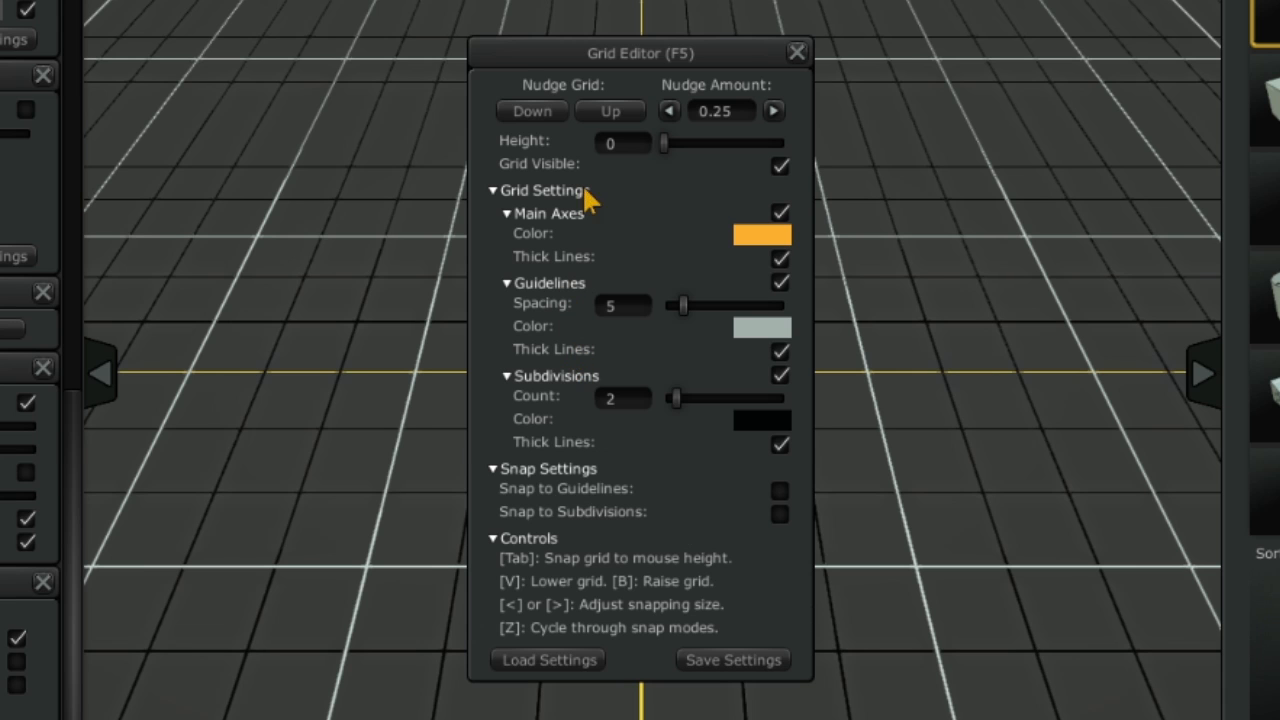
# Nudge the grid up to height 1 in 0.25 increments, and lower it back to 0
pyautogui.click(606, 112)
pyautogui.click(606, 112)
pyautogui.click(606, 112)
pyautogui.click(606, 112)
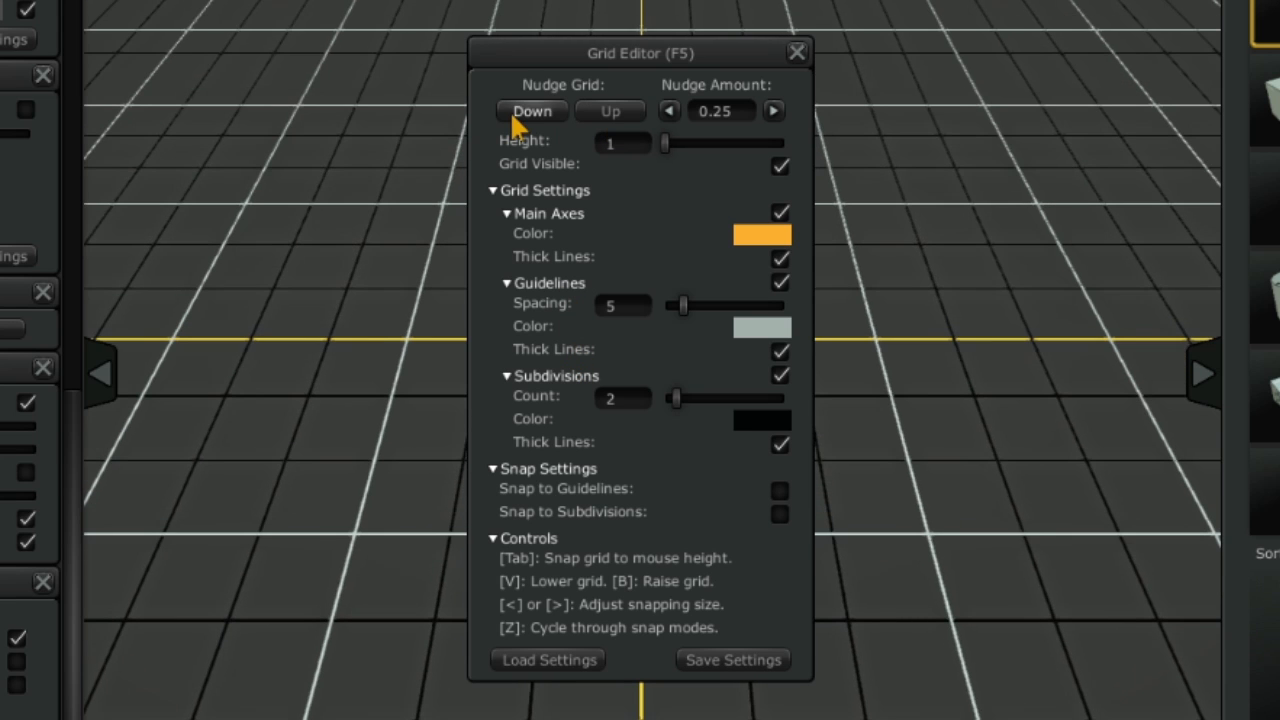
pyautogui.click(516, 112)
pyautogui.click(516, 112)
pyautogui.click(516, 112)
pyautogui.click(514, 110)
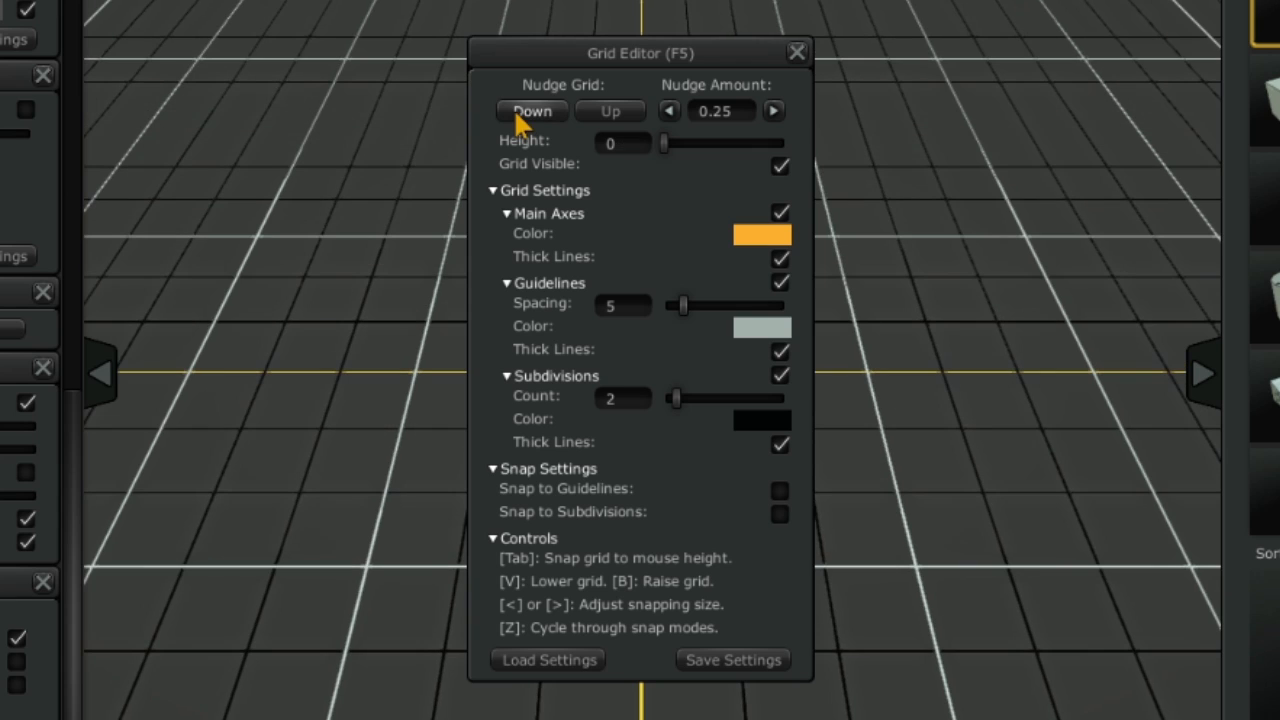
# Increase the grid's nudge amount by four increments and return it to 0.25
pyautogui.click(774, 110)
pyautogui.click(774, 110)
pyautogui.click(774, 110)
pyautogui.click(774, 110)
pyautogui.click(670, 110)
pyautogui.click(670, 110)
pyautogui.click(670, 110)
pyautogui.click(670, 110)
# Set the grid height to 3.8, and hide the grid and show it again
pyautogui.doubleClick(610, 144)
pyautogui.moveTo(663, 143)
pyautogui.mouseDown()
pyautogui.moveTo(678, 143)
pyautogui.moveTo(669, 137)
pyautogui.mouseUp()
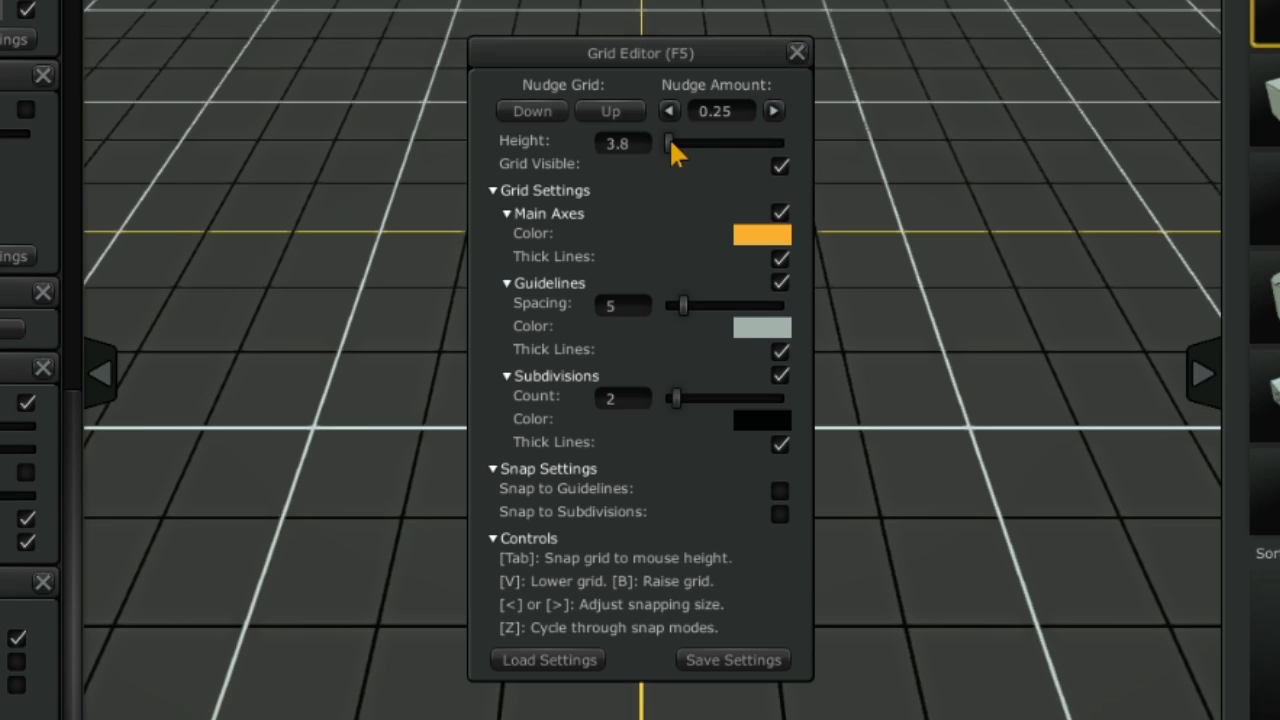
pyautogui.click(781, 166)
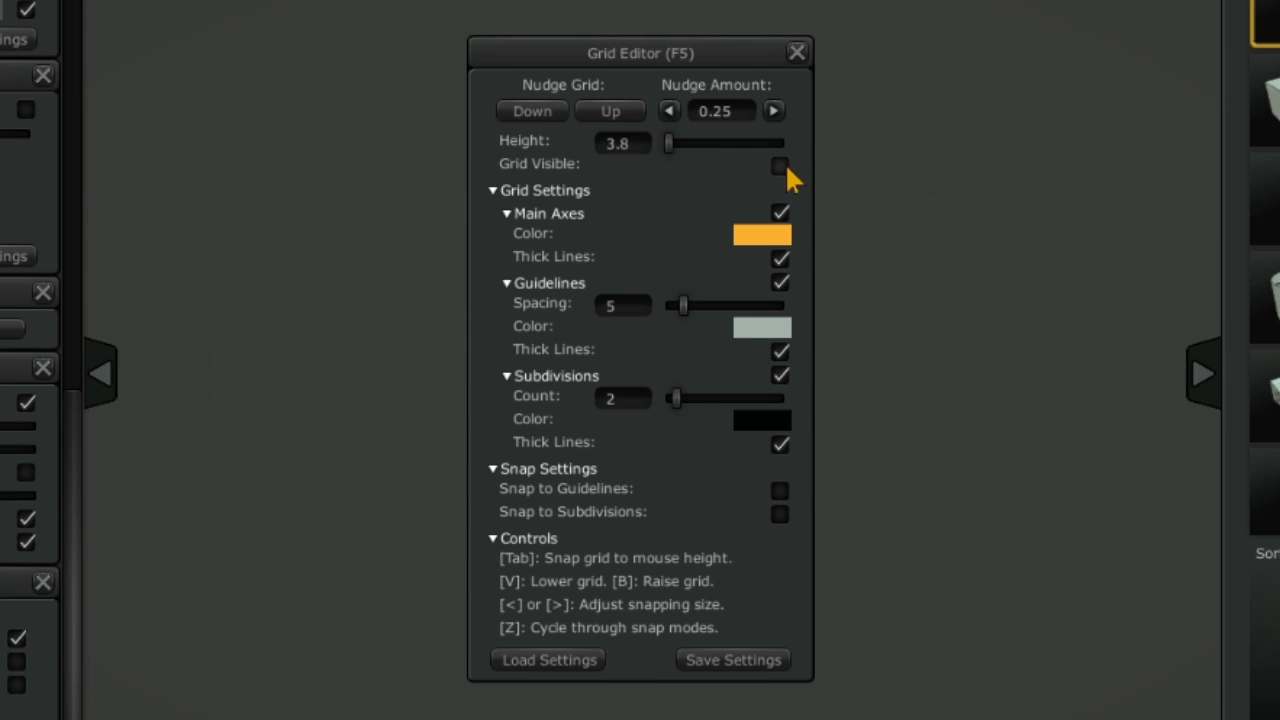
pyautogui.click(781, 166)
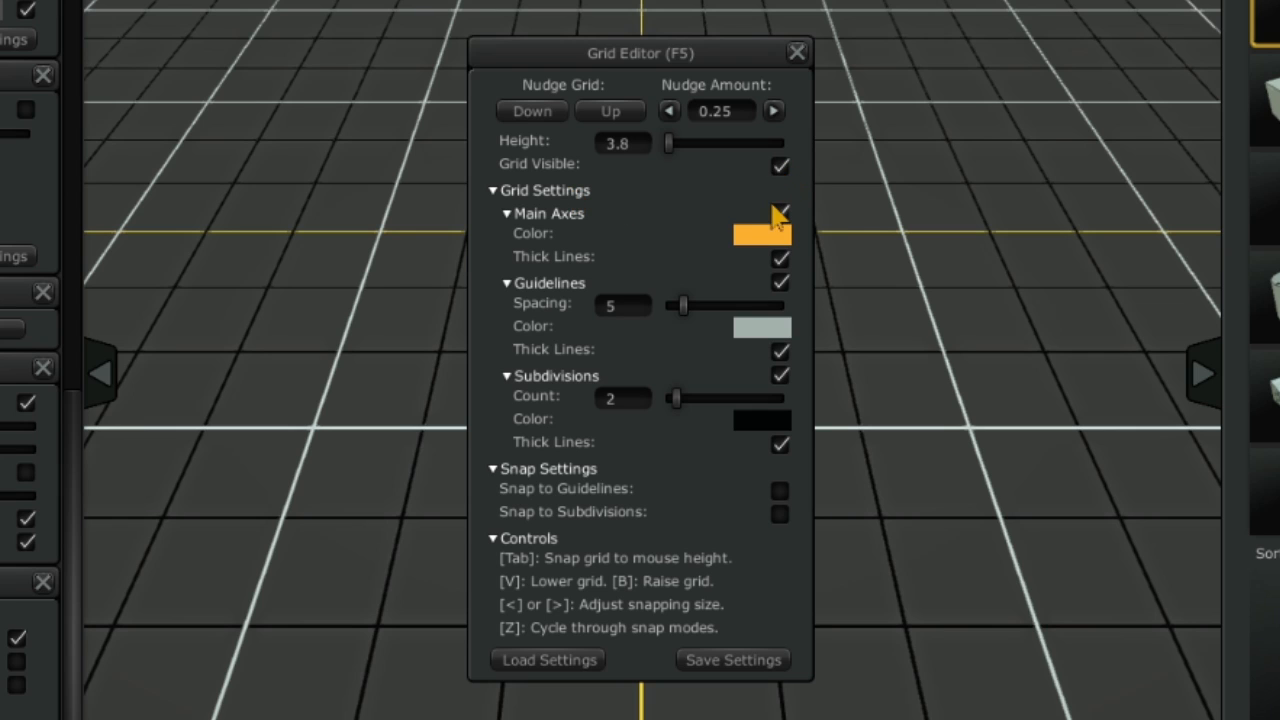
# Switch the visibility of the grid's main axes, guidelines and subdivisions off and back on, one at a time
pyautogui.click(781, 215)
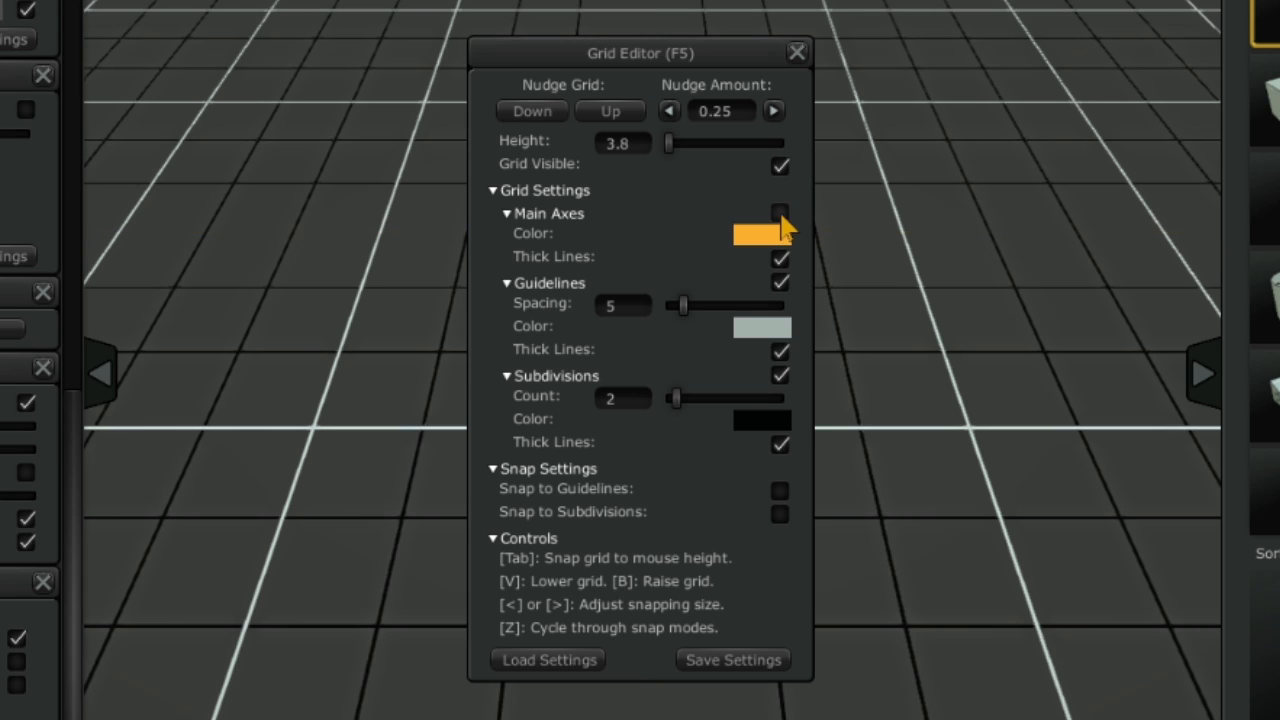
pyautogui.click(781, 215)
pyautogui.click(781, 284)
pyautogui.click(781, 283)
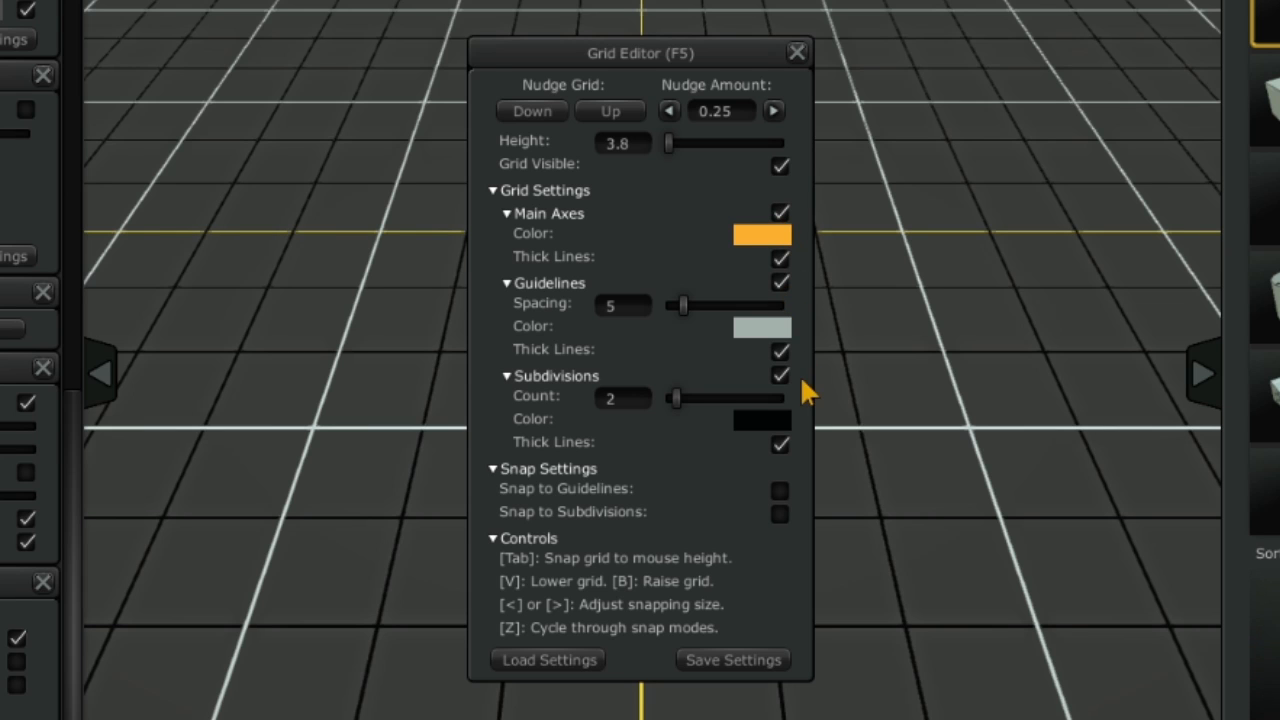
pyautogui.click(786, 376)
pyautogui.click(786, 376)
pyautogui.click(784, 283)
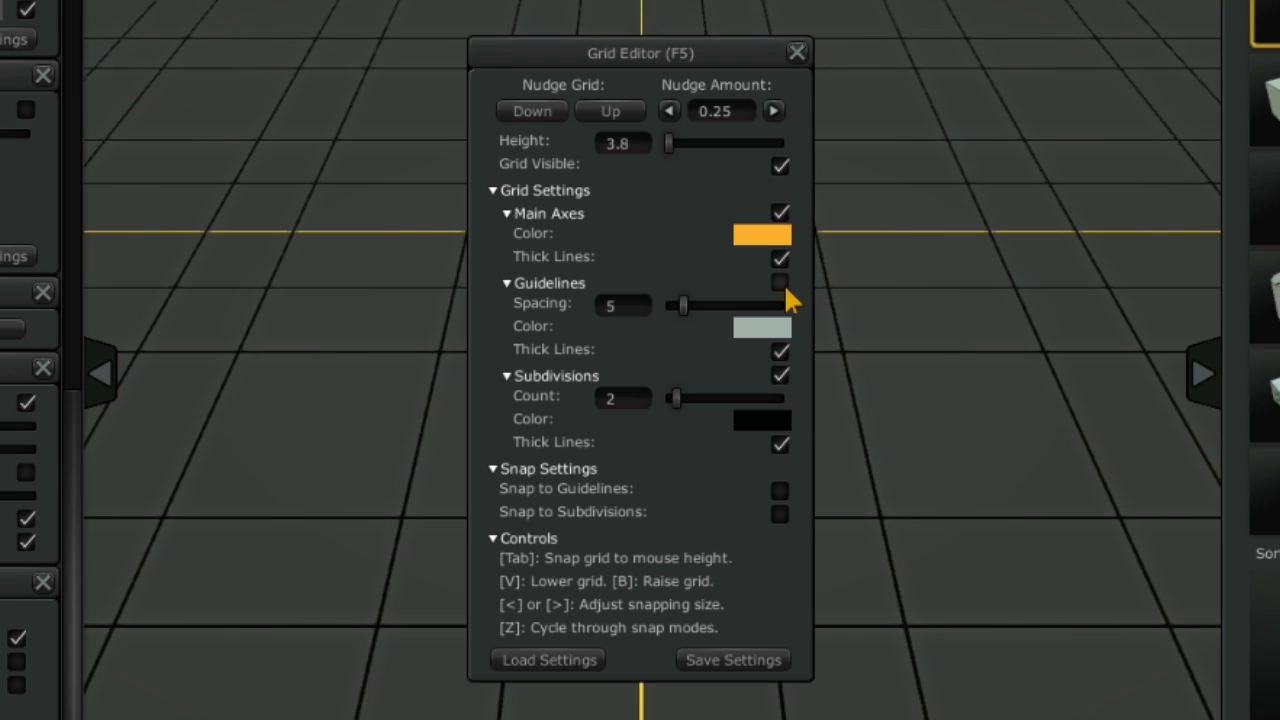
pyautogui.click(784, 283)
pyautogui.click(781, 214)
pyautogui.click(781, 214)
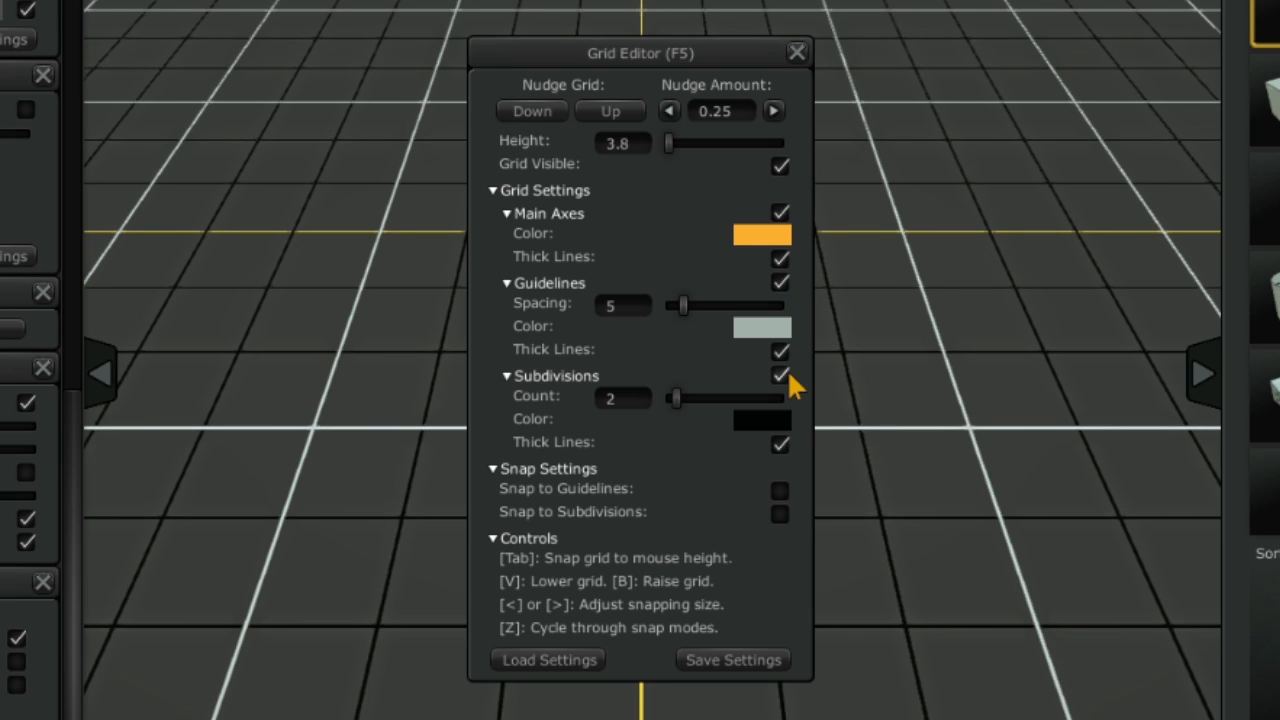
# Try dark blue (#21345D) as the color of the grid's main axes and discard the color change
pyautogui.click(752, 238)
pyautogui.moveTo(307, 204); pyautogui.dragTo(265, 296)
pyautogui.click(386, 239)
pyautogui.moveTo(323, 243)
pyautogui.mouseDown()
pyautogui.moveTo(308, 218)
pyautogui.moveTo(296, 288)
pyautogui.mouseUp()
pyautogui.click(377, 286)
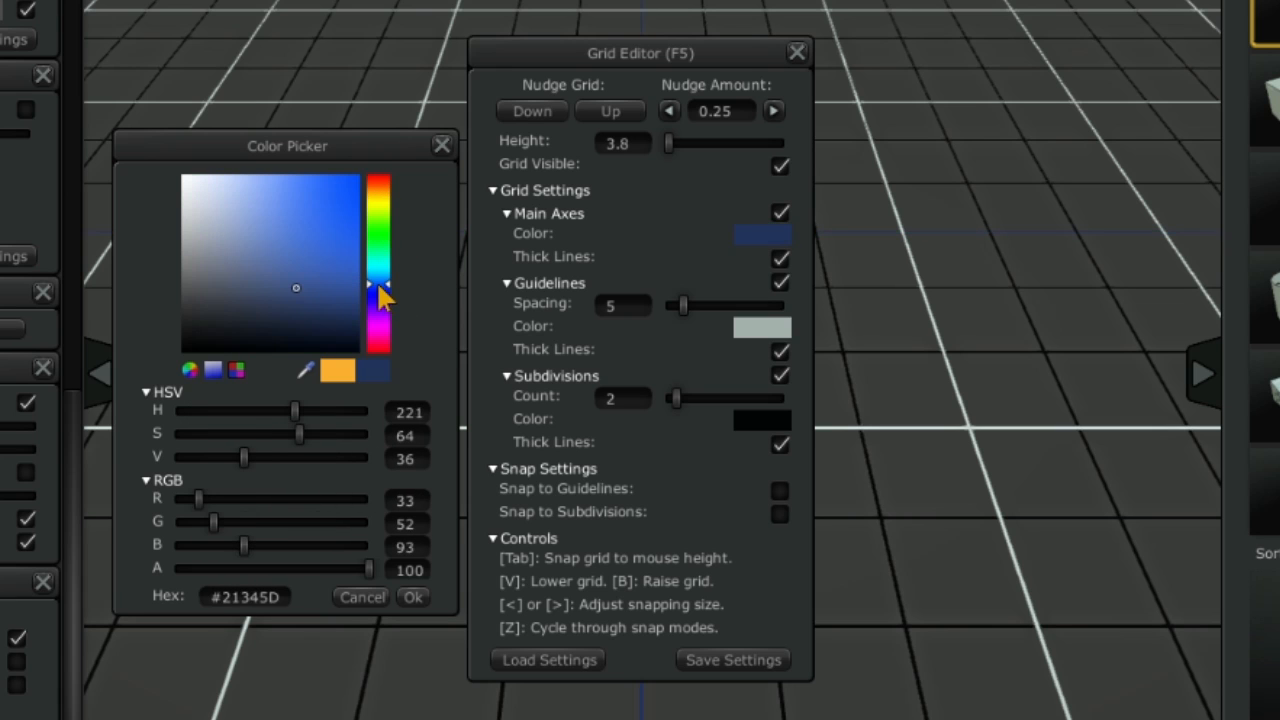
pyautogui.click(362, 598)
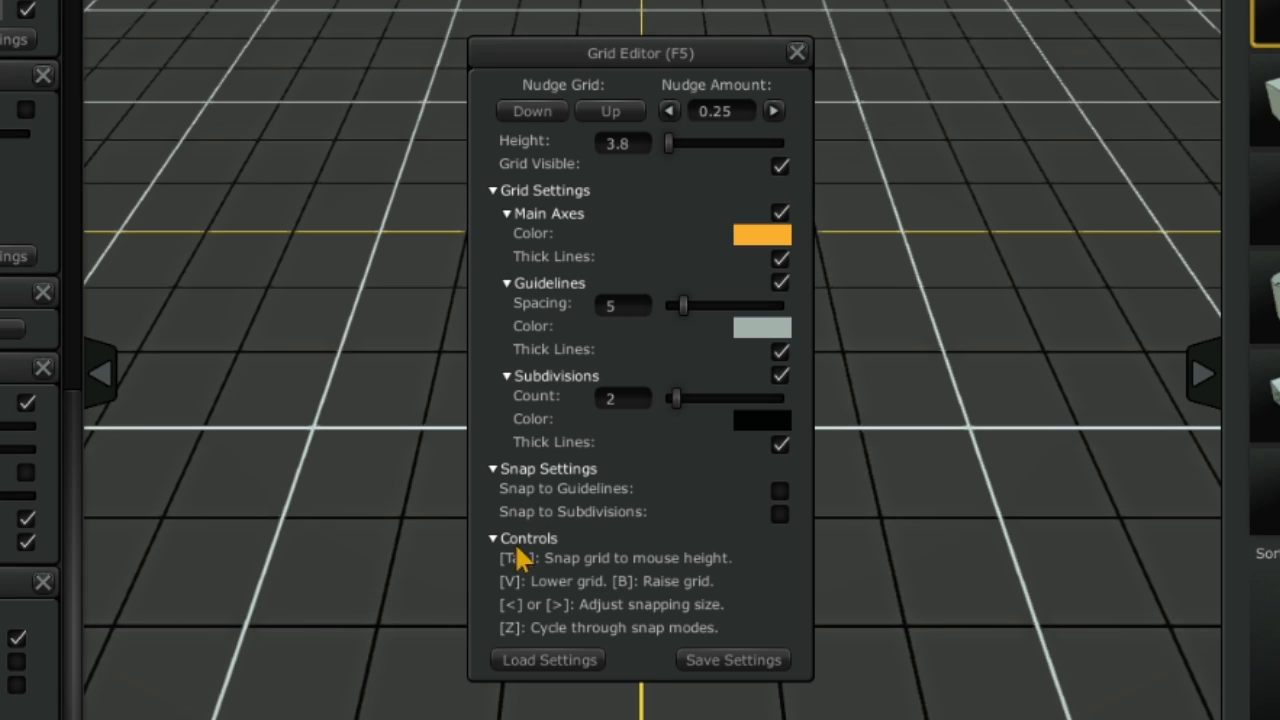
# Turn thick lines off and back on for the main axes and for the guidelines
pyautogui.click(780, 262)
pyautogui.click(781, 262)
pyautogui.click(781, 352)
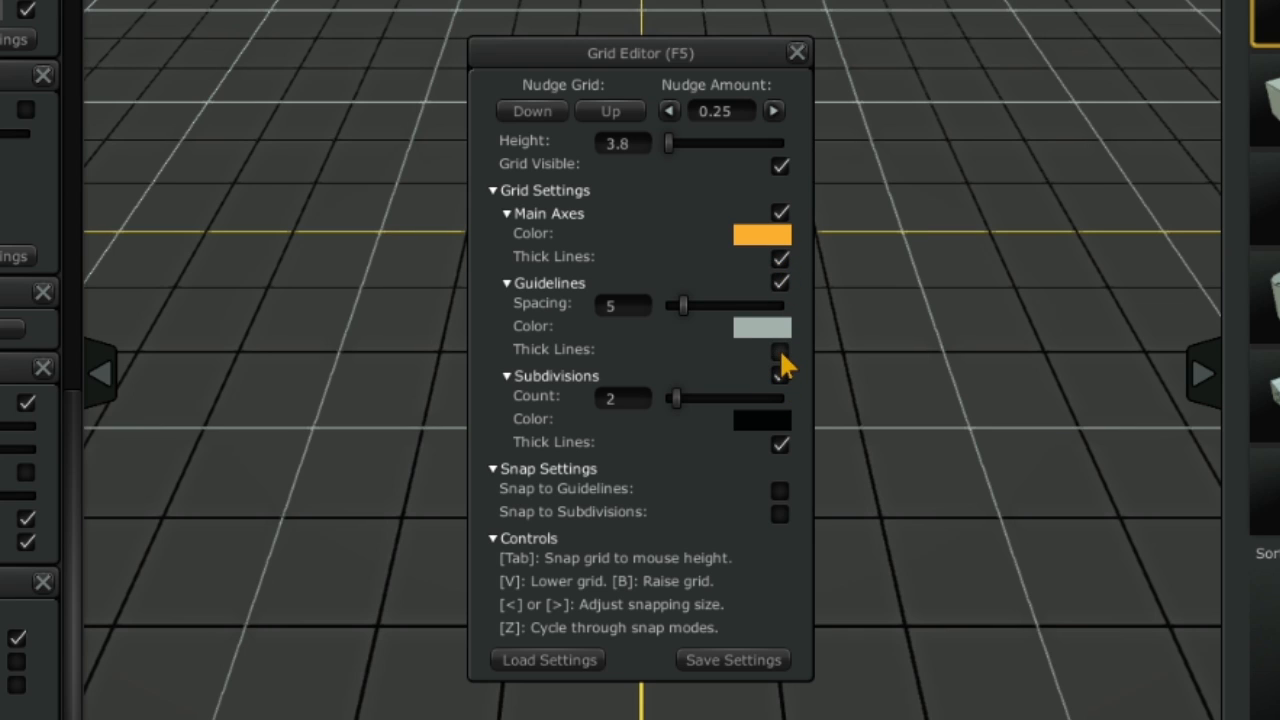
pyautogui.click(781, 354)
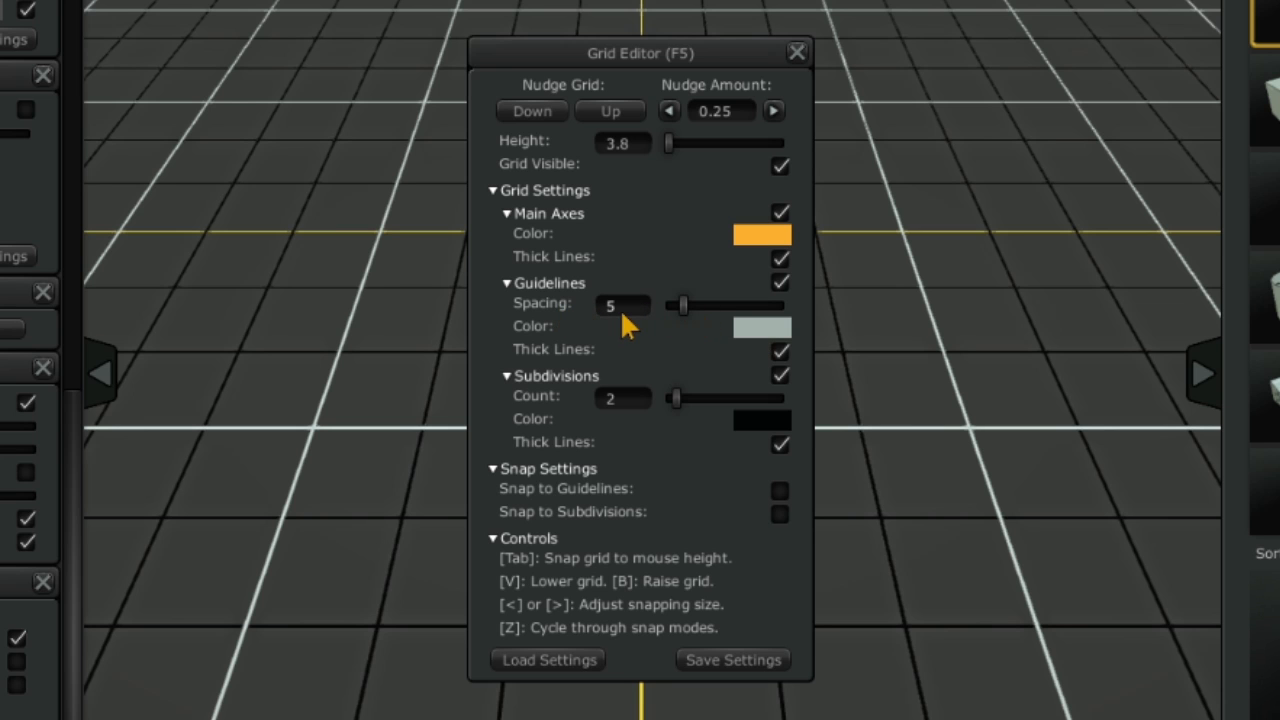
# Set the guideline spacing to 5.25 and switch grid snapping from guidelines to subdivisions
pyautogui.moveTo(626, 308); pyautogui.dragTo(685, 304)
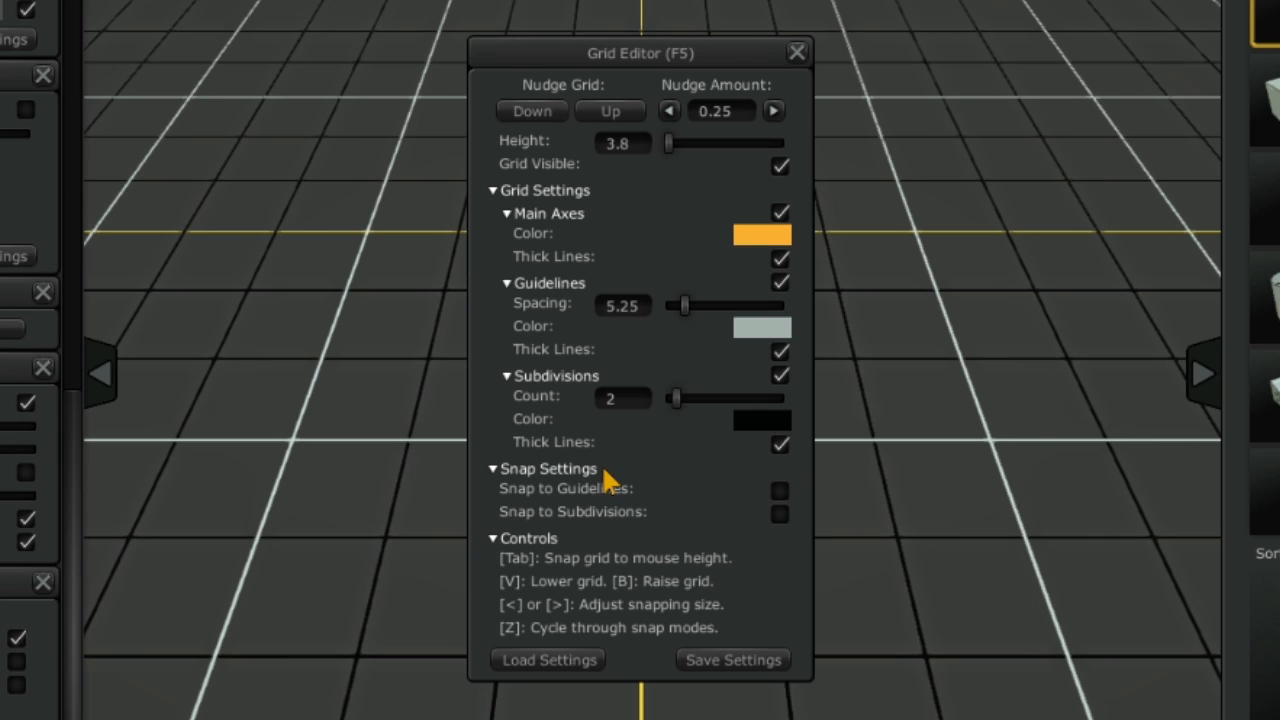
pyautogui.click(779, 490)
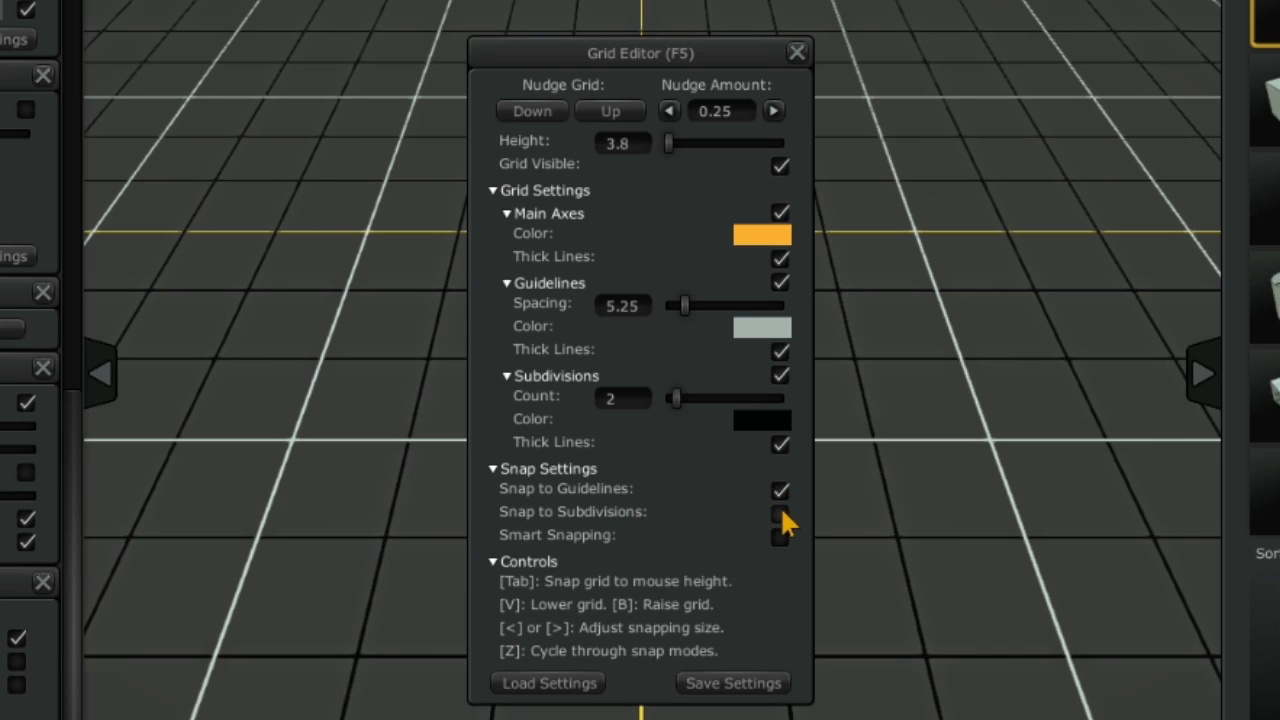
pyautogui.click(782, 514)
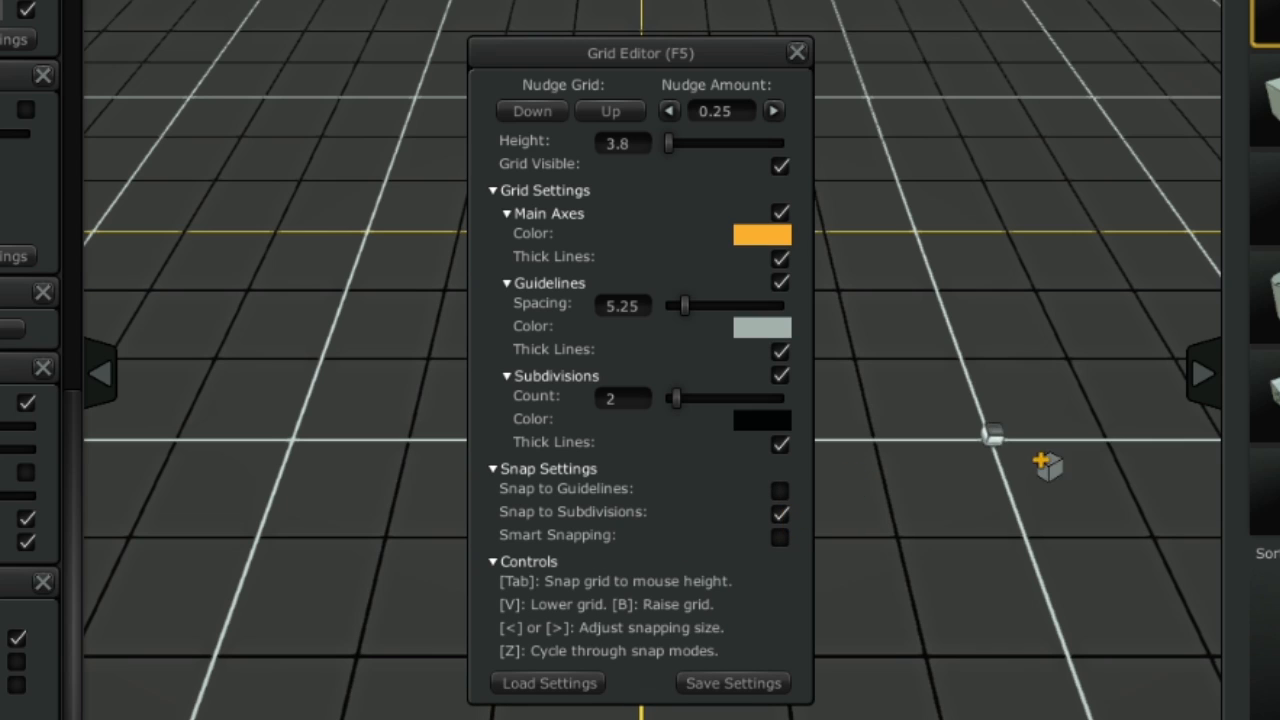
# Cycle through the grid's snap modes
pyautogui.press('z')
pyautogui.press('z')
pyautogui.press('z')
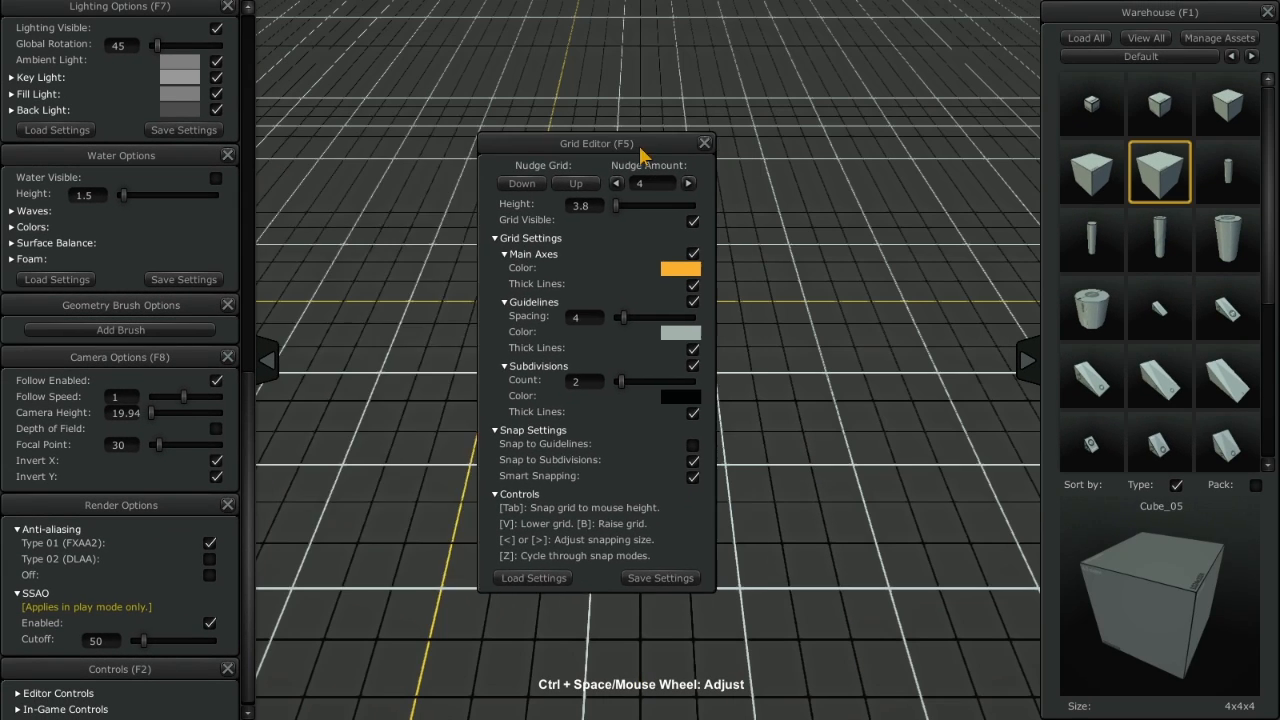
# Move the Grid Editor clear of the work area and place a row of adjoining 4 m cubes (Cube_05) on the grid
pyautogui.moveTo(703, 139); pyautogui.dragTo(380, 141)
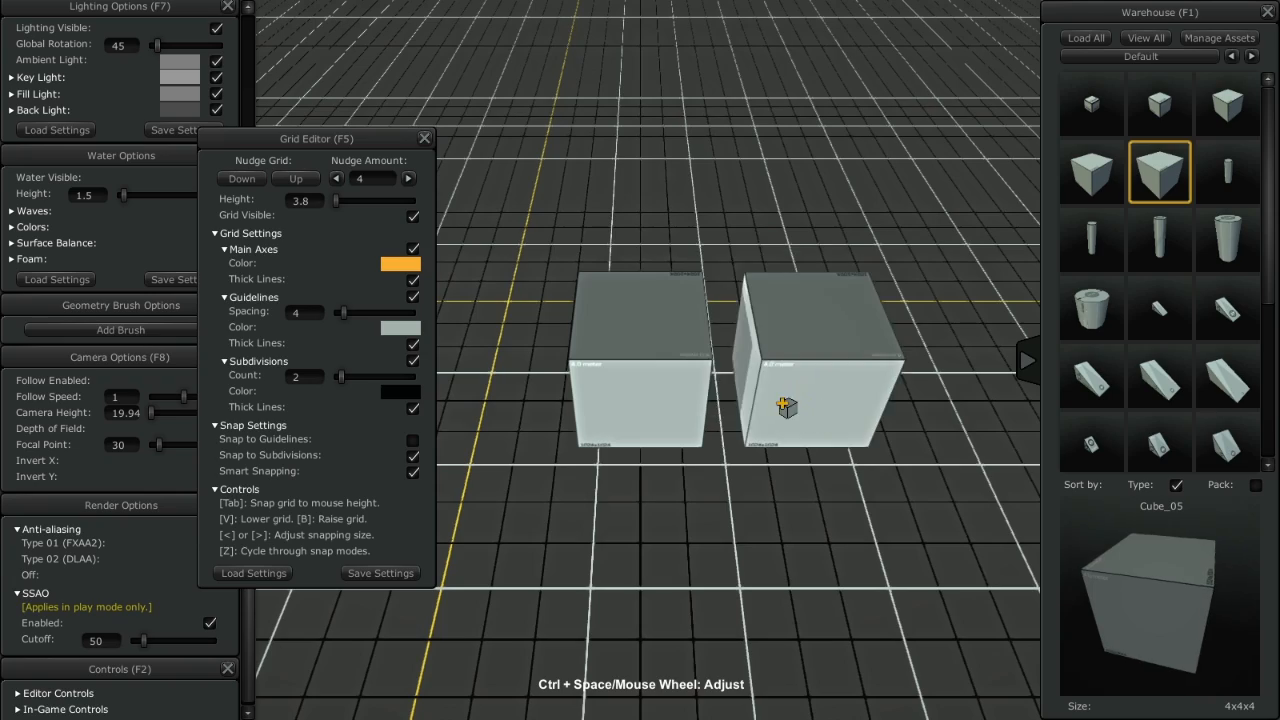
pyautogui.click(768, 413)
pyautogui.click(756, 414)
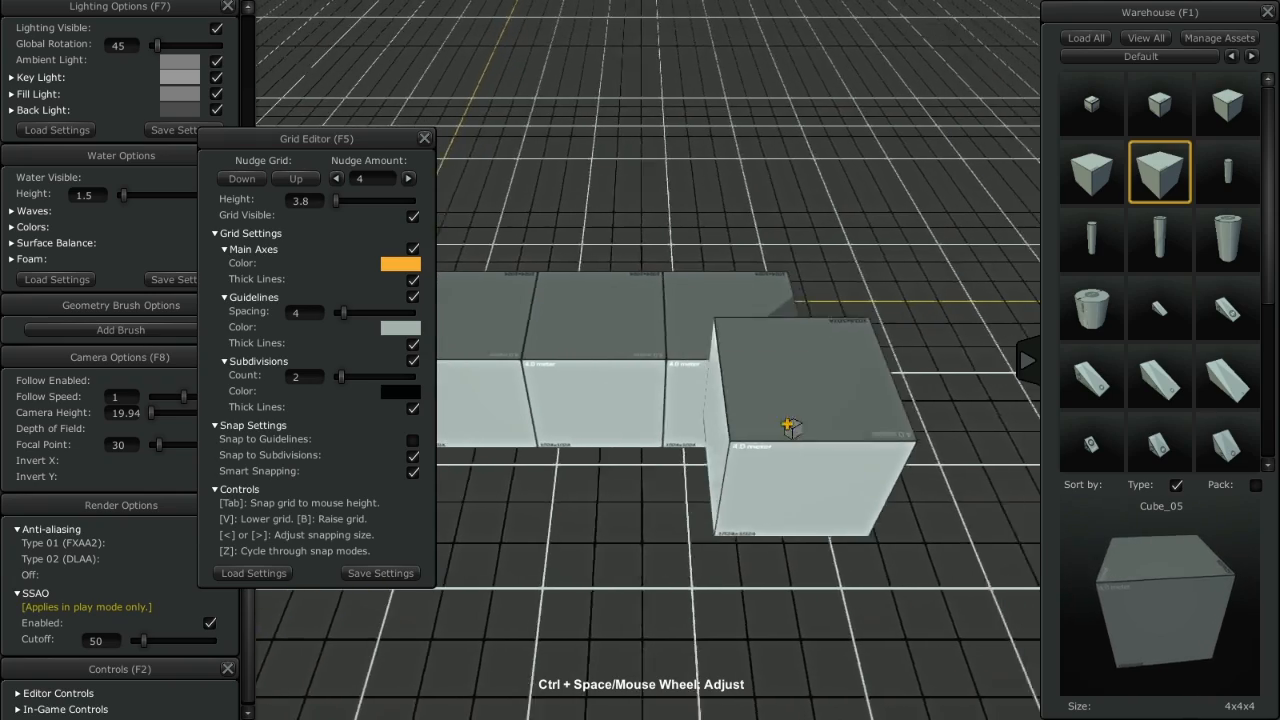
pyautogui.click(756, 409)
# Place a row of adjoining 2 m cubes (Cube_04) along the front of the 4 m cubes, extending past their end
pyautogui.click(1092, 174)
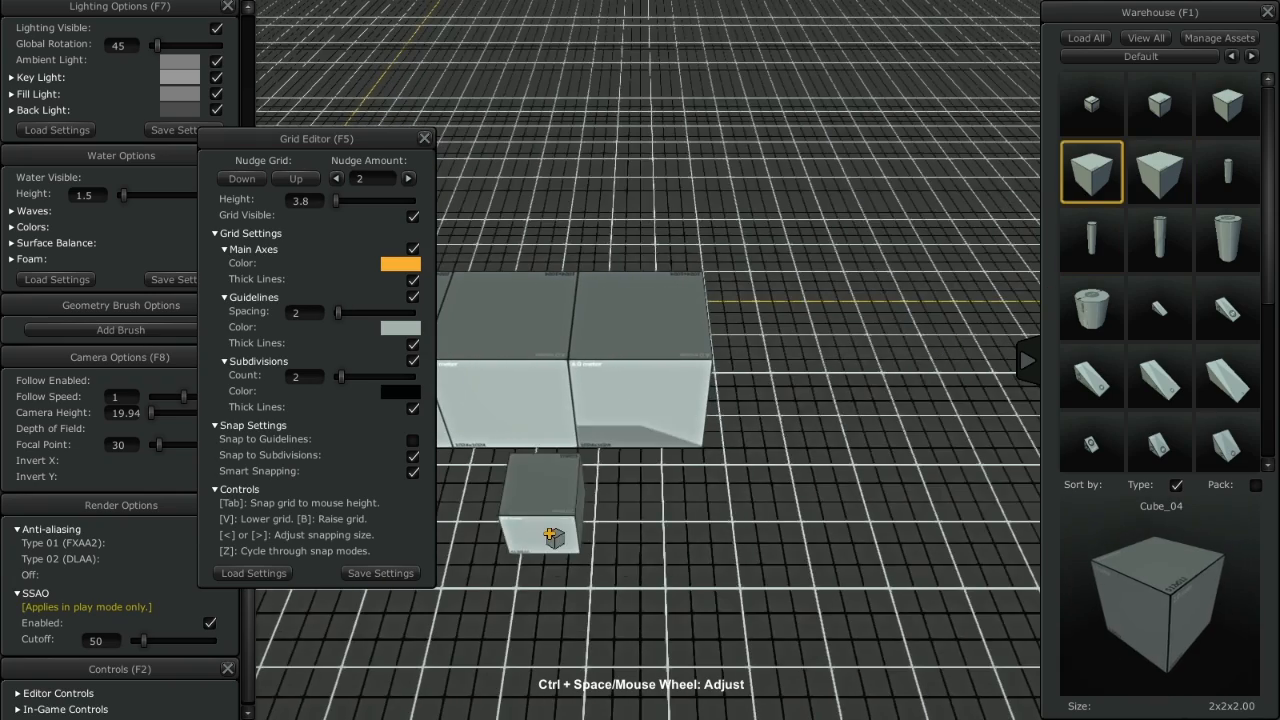
pyautogui.click(553, 528)
pyautogui.click(714, 382)
pyautogui.click(713, 382)
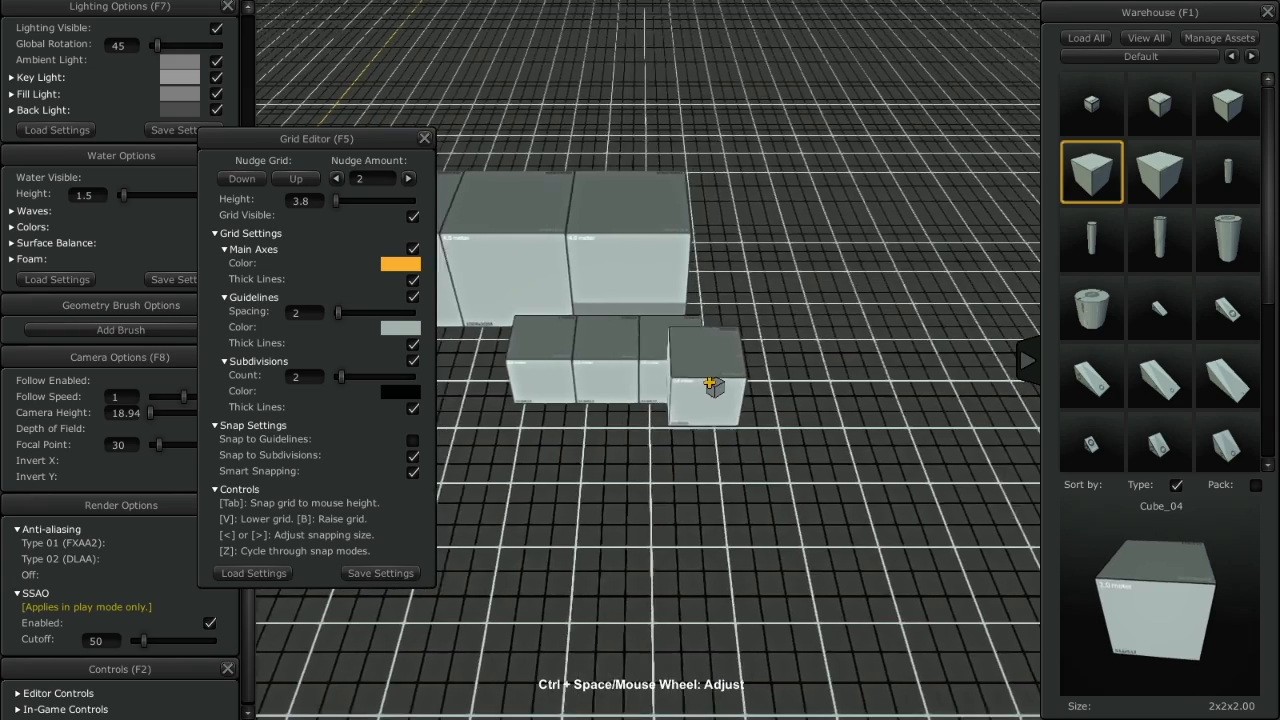
pyautogui.press('d')
pyautogui.click(711, 383)
pyautogui.press('d')
pyautogui.click(708, 390)
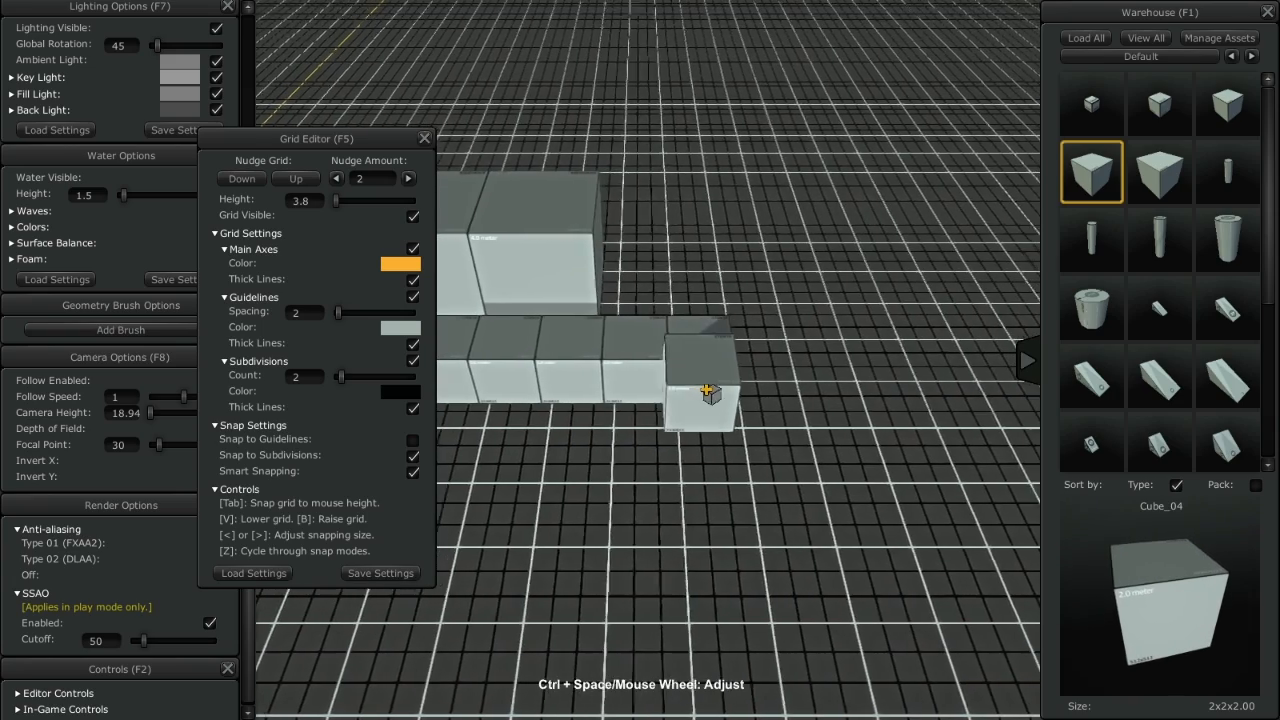
pyautogui.press('d')
# Turn the row of 2 m cubes at a right angle and extend it toward the front of the scene
pyautogui.click(646, 437)
pyautogui.press('s')
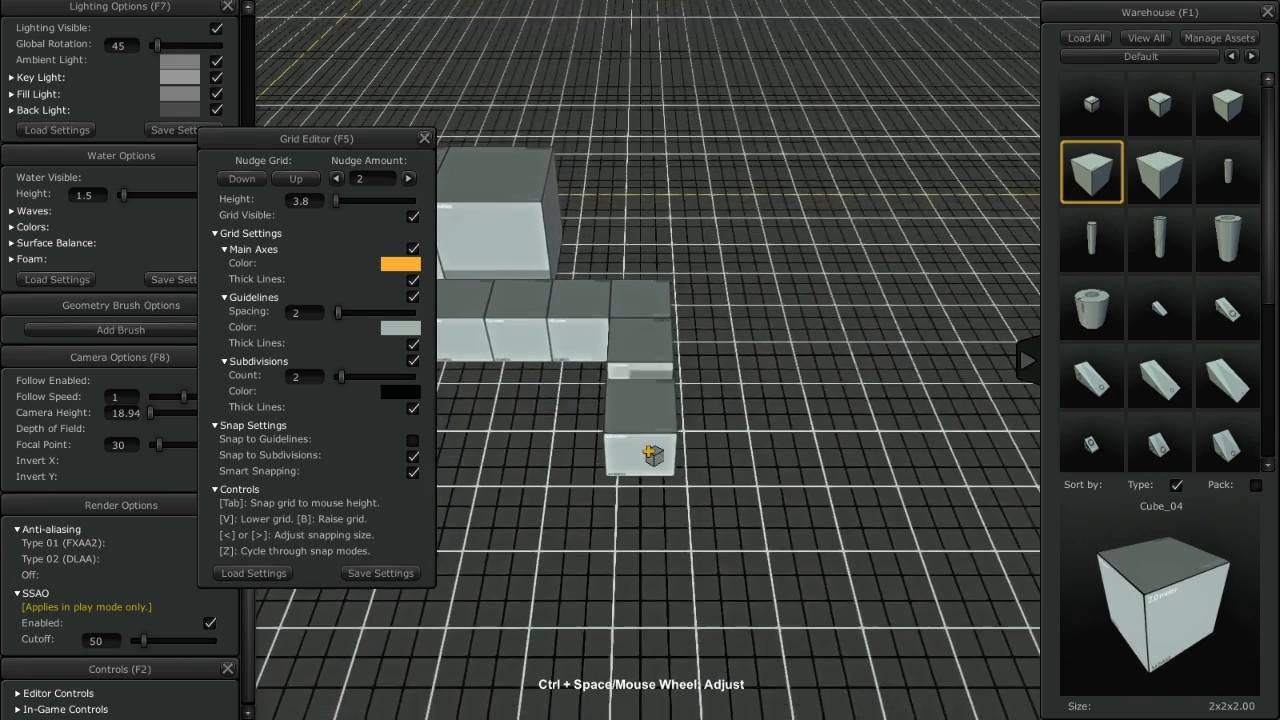
pyautogui.click(643, 440)
pyautogui.press('s')
# Place more 4 m cubes (Cube_05) in a staggered, edge-to-edge layout in front of the existing cubes
pyautogui.click(1163, 188)
pyautogui.click(530, 515)
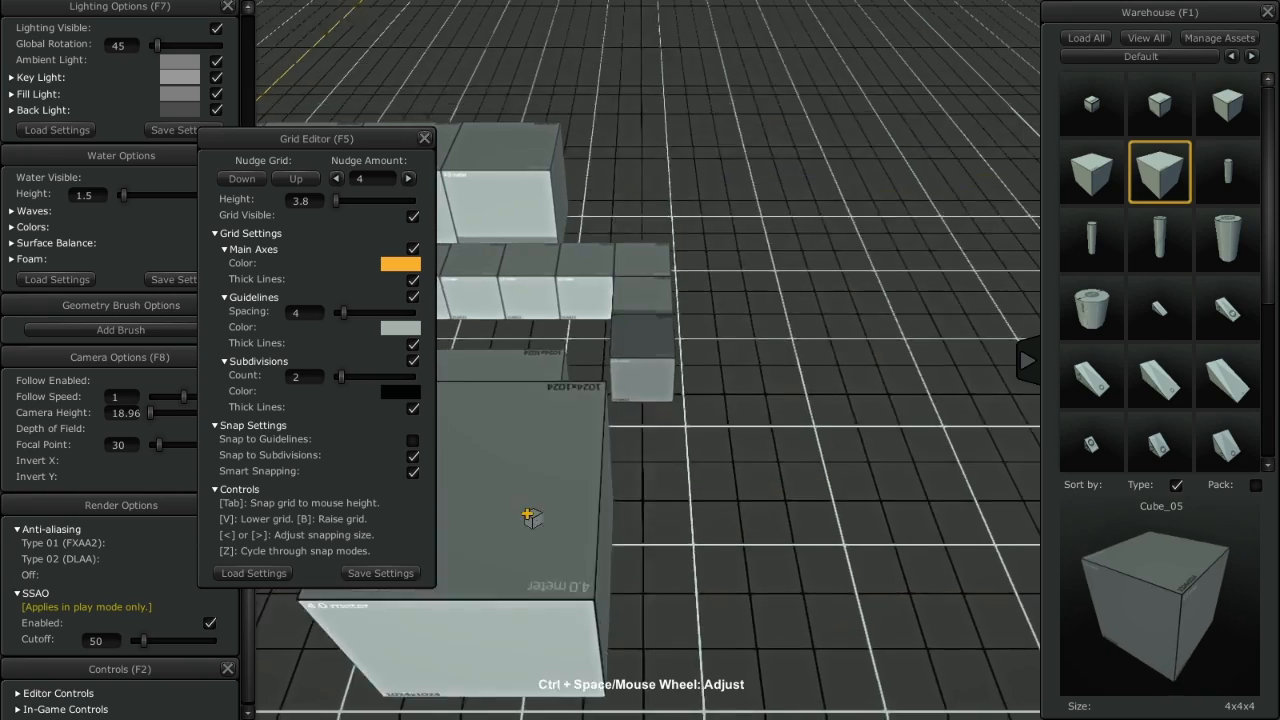
pyautogui.press('a')
pyautogui.press('s')
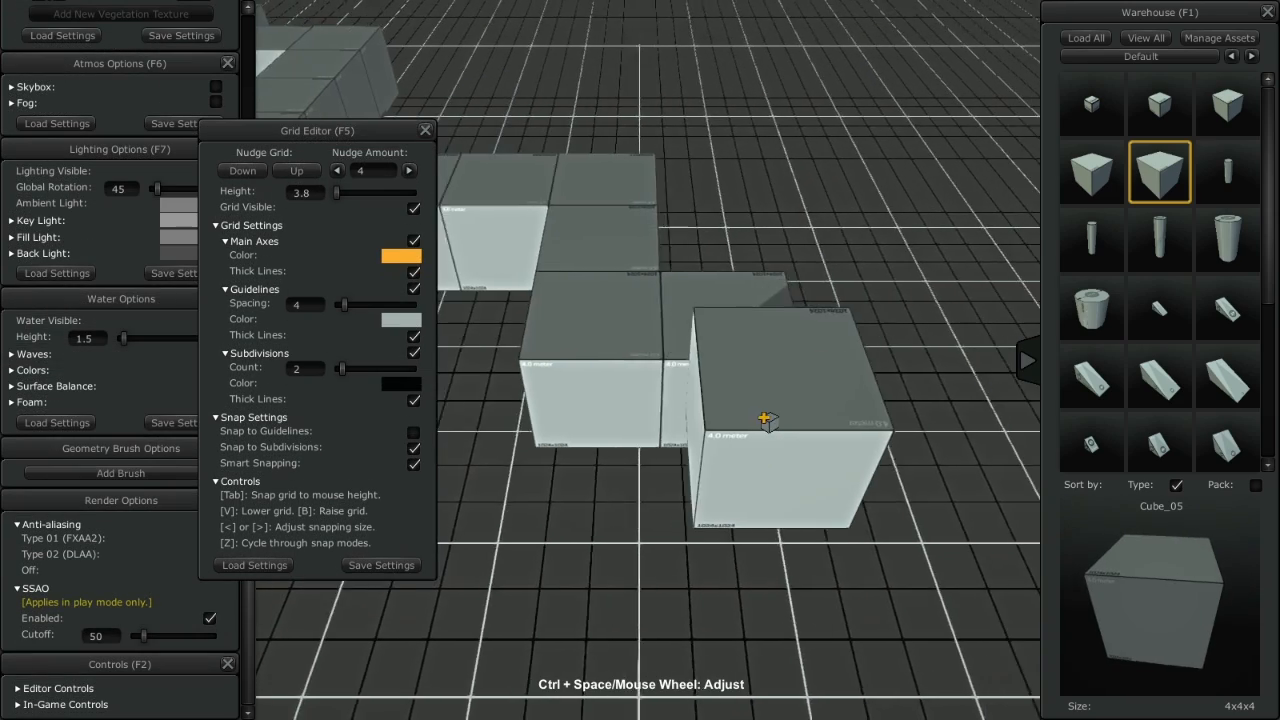
pyautogui.press('d')
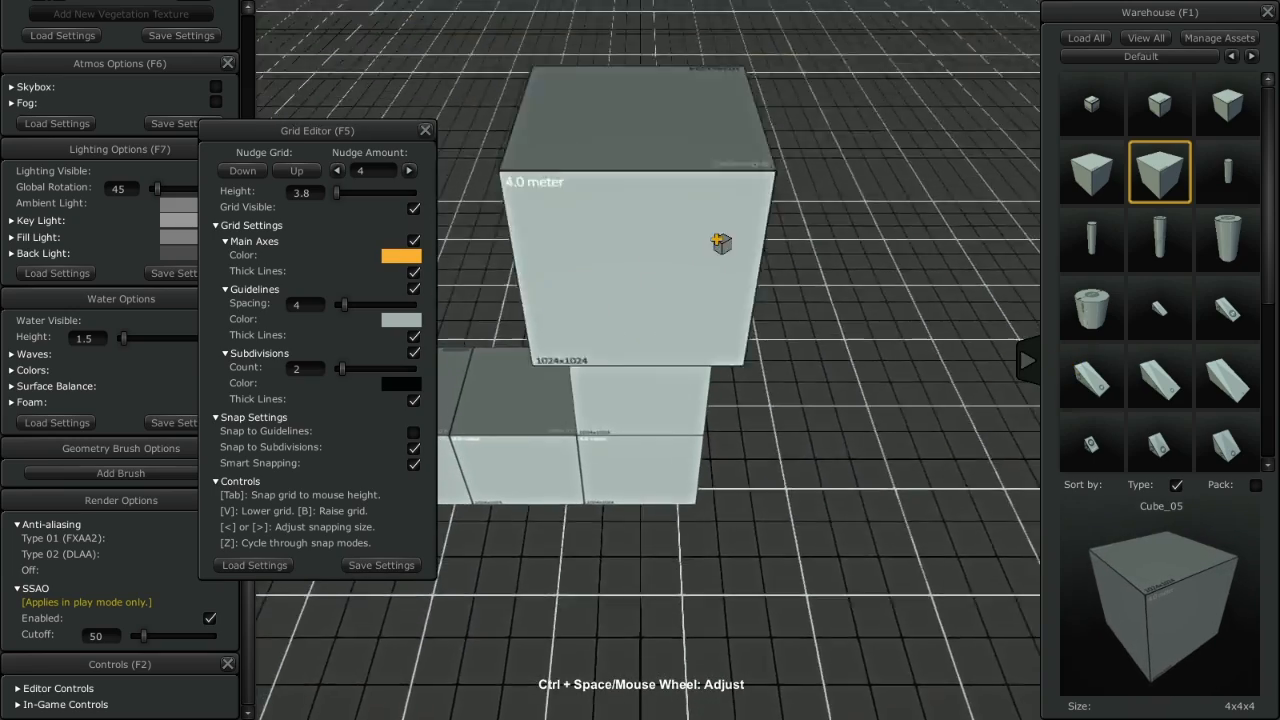
# Raise the grid to height 7.8 and place 4 m cubes on the raised level
pyautogui.press('b')
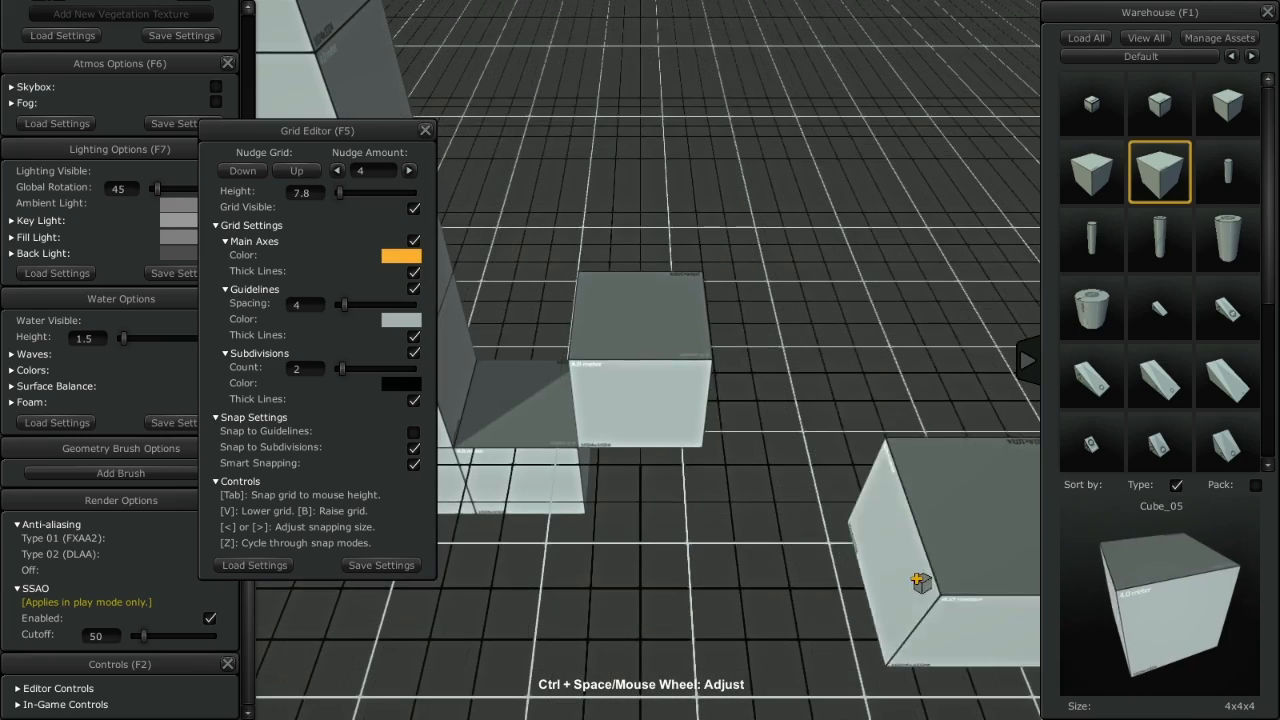
pyautogui.press('a')
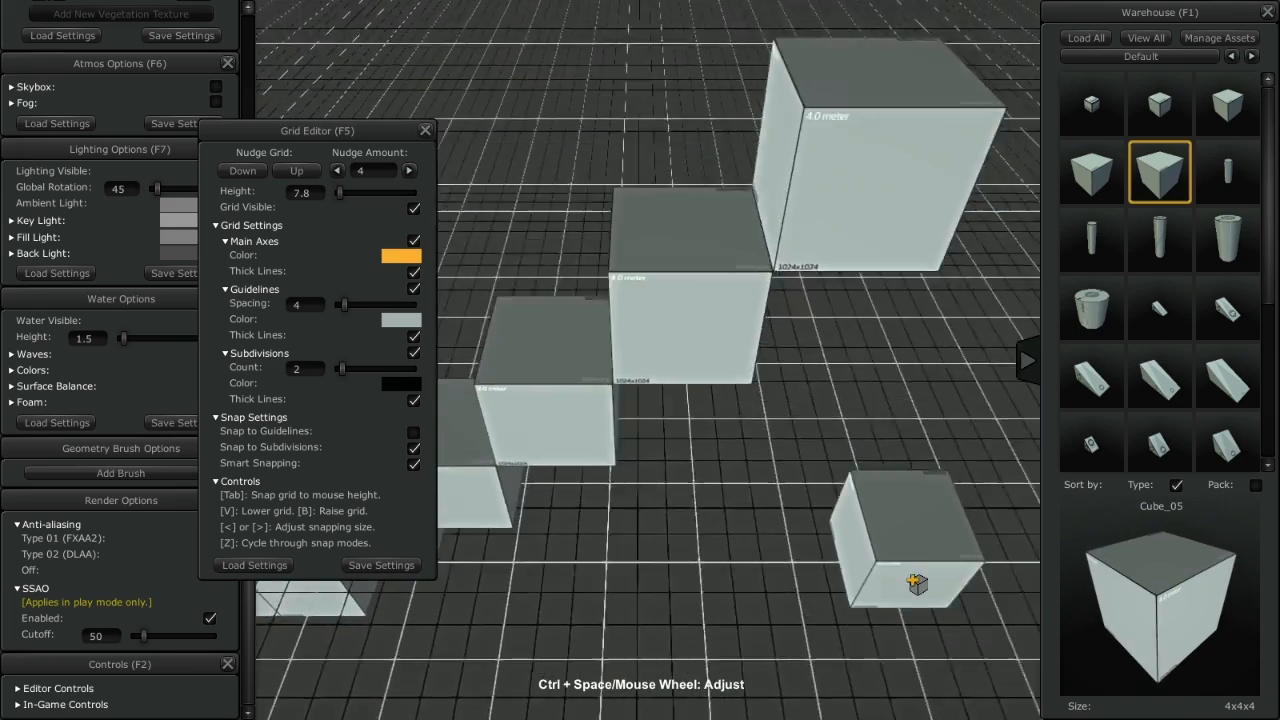
pyautogui.press('d')
pyautogui.press('a')
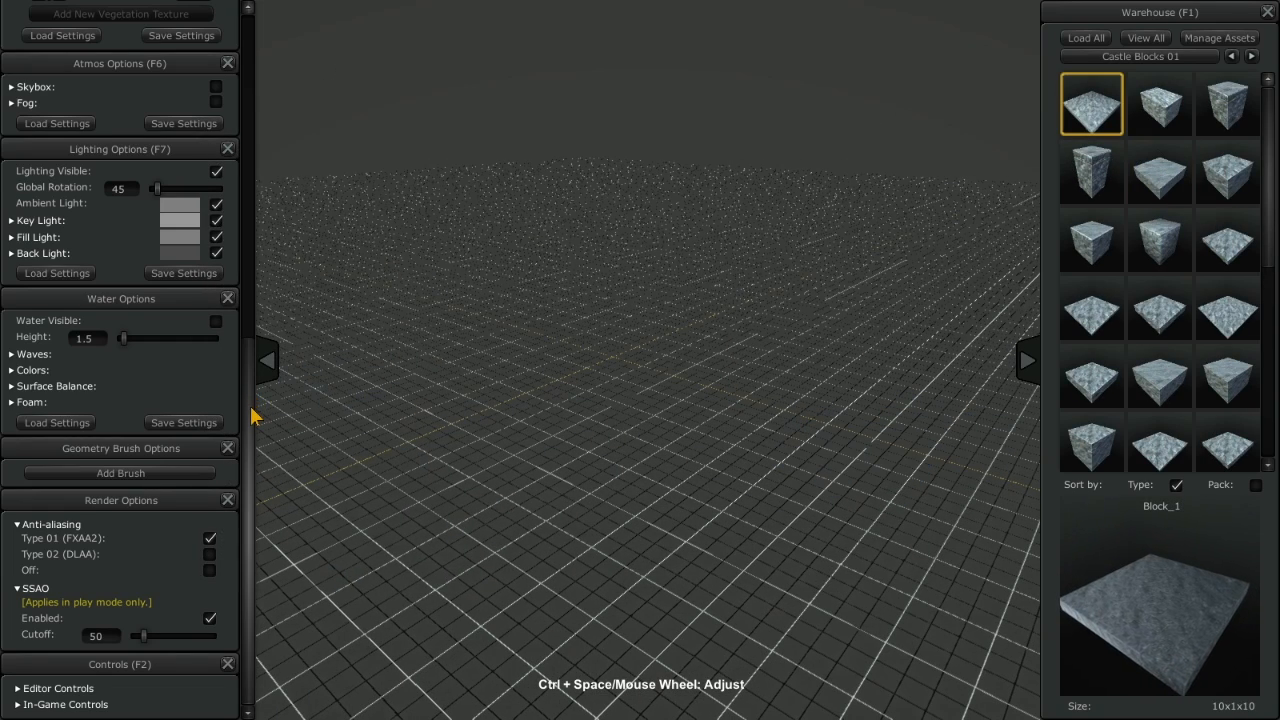
# Detach the Shortcut Window from the docked windows and place it floating over the lower middle of the viewport
pyautogui.moveTo(252, 418); pyautogui.dragTo(246, 42)
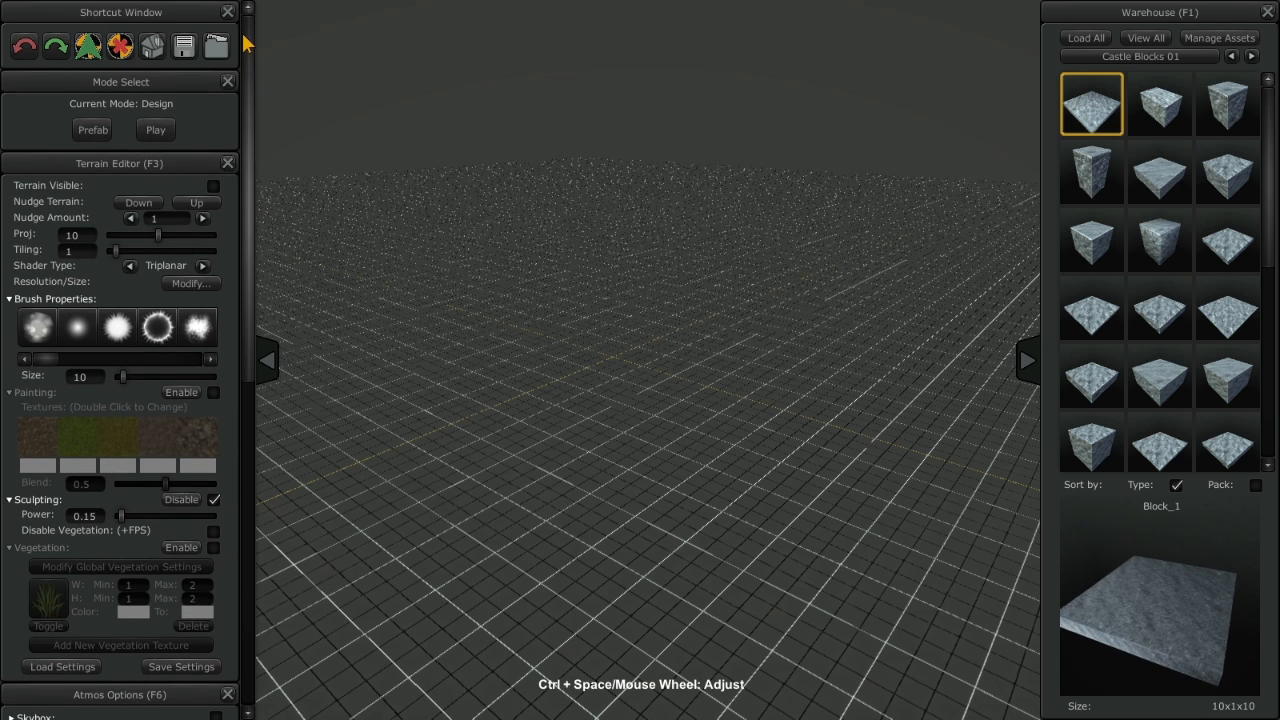
pyautogui.click(155, 56)
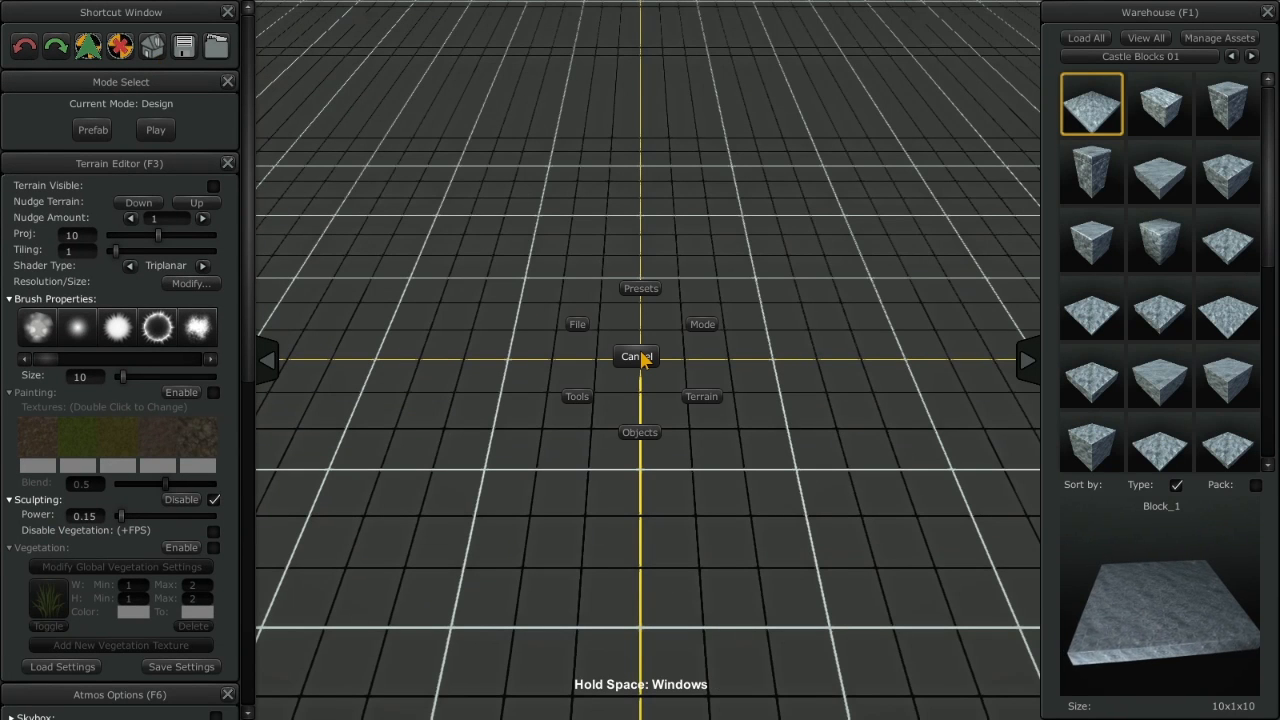
pyautogui.press('space')
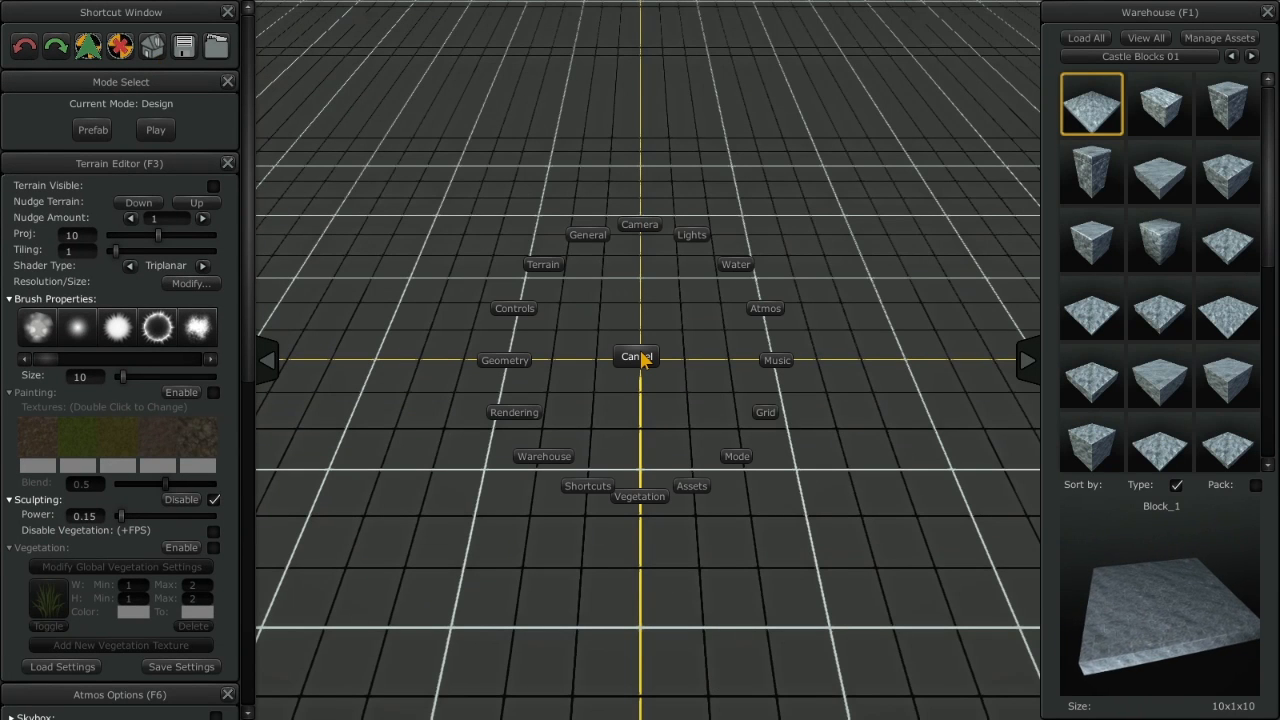
pyautogui.click(594, 493)
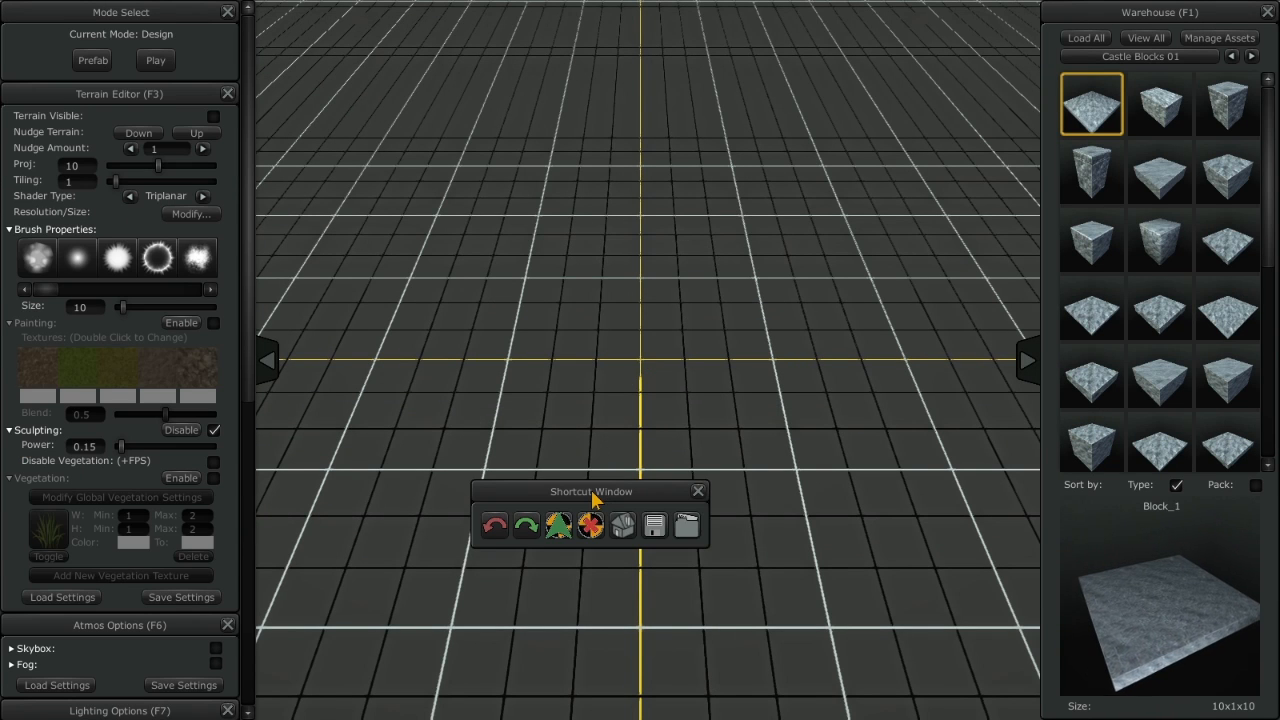
pyautogui.moveTo(595, 496); pyautogui.dragTo(653, 636)
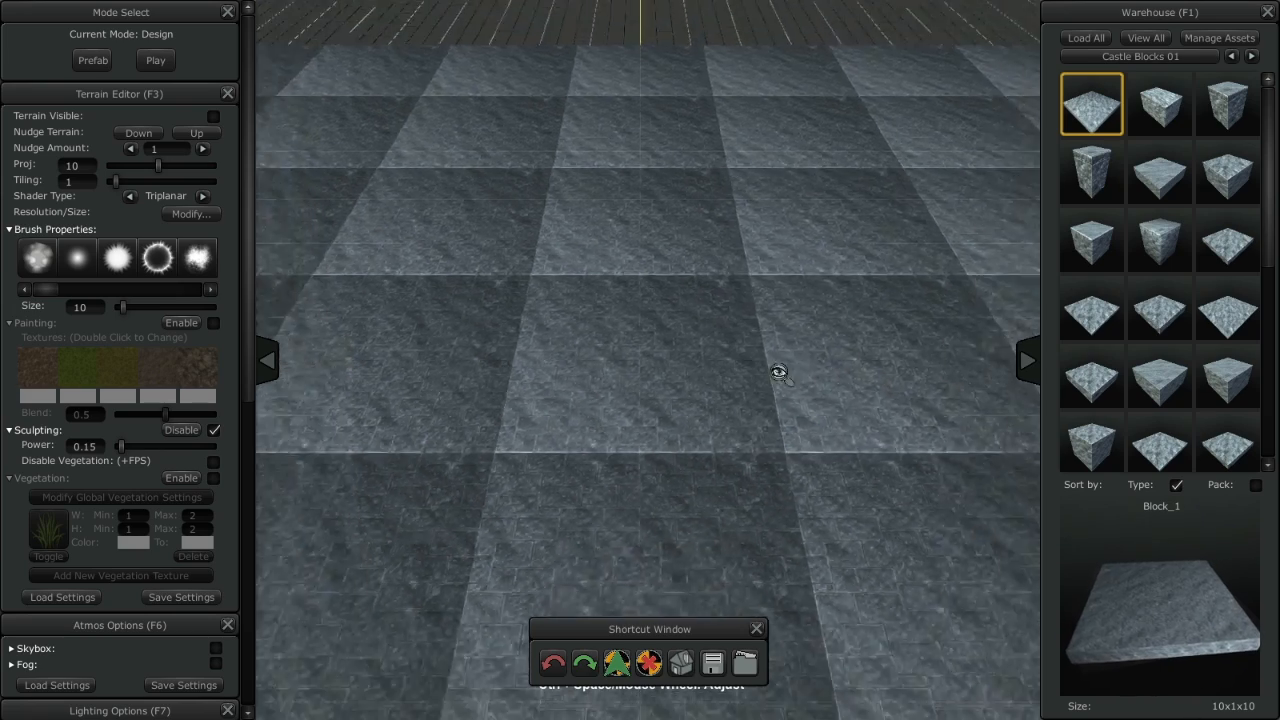
# Extend the floor of adjoining Block_1 tiles outward on all sides into a much larger tiled area
pyautogui.keyDown('alt'); pyautogui.moveTo(779, 371); pyautogui.dragTo(384, 362, button='right'); pyautogui.keyUp('alt')
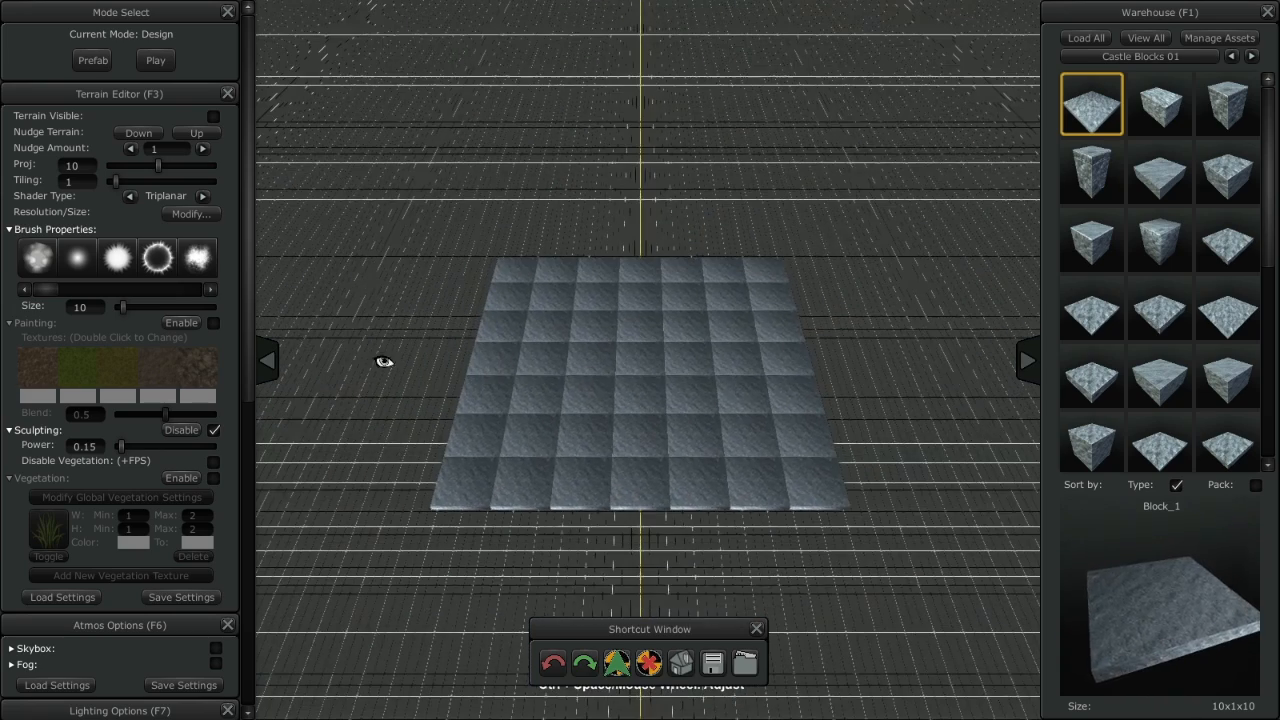
pyautogui.hotkey('ctrl', 'space')
pyautogui.hotkey('ctrl', 'space')
pyautogui.hotkey('ctrl', 'space')
pyautogui.hotkey('ctrl', 'space')
pyautogui.hotkey('ctrl', 'space')
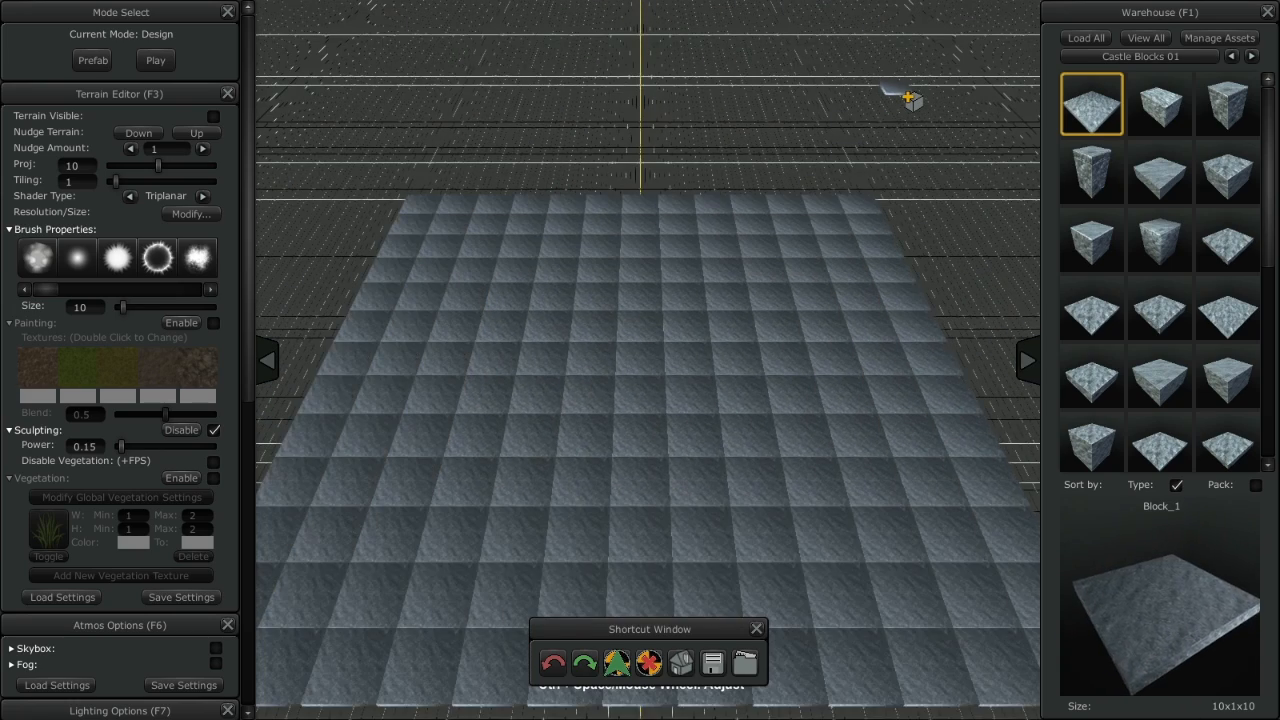
pyautogui.hotkey('ctrl', 'space')
pyautogui.hotkey('ctrl', 'space')
pyautogui.hotkey('ctrl', 'space')
pyautogui.hotkey('ctrl', 'space')
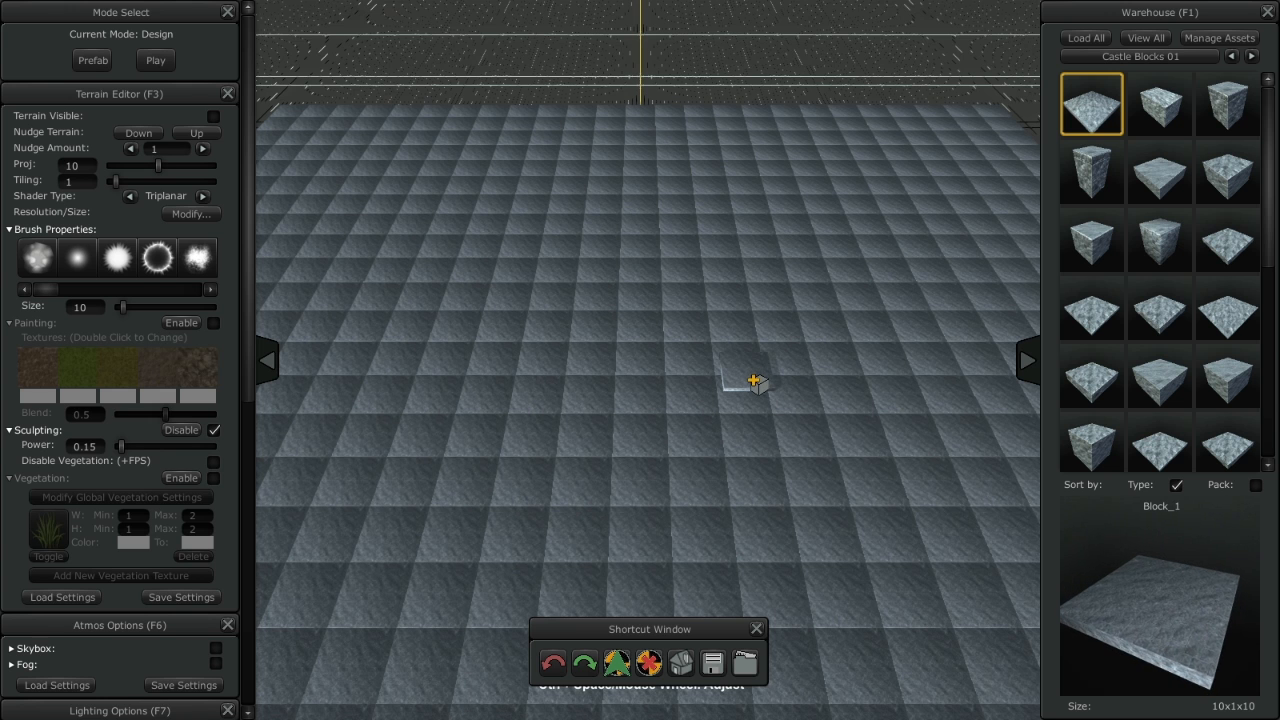
# Clear the workspace with only Remove Objects enabled, leaving Reset Terrain off
pyautogui.rightClick(646, 371)
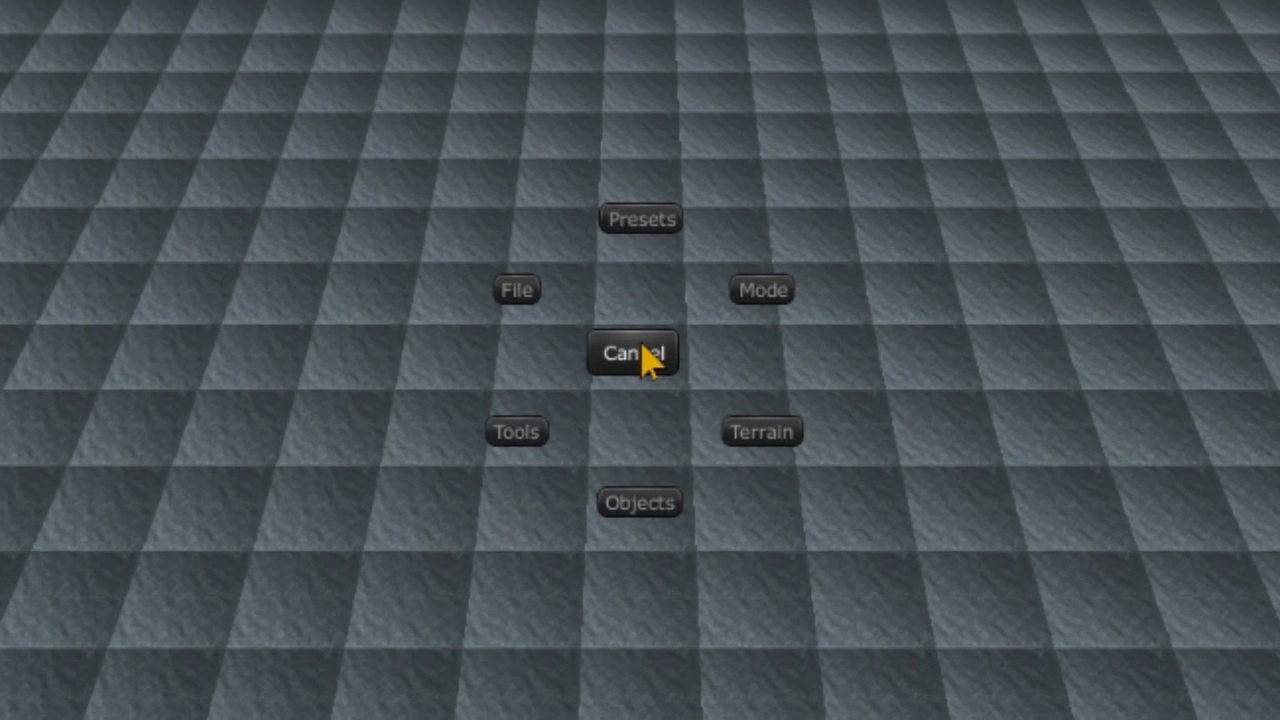
pyautogui.moveTo(557, 328)
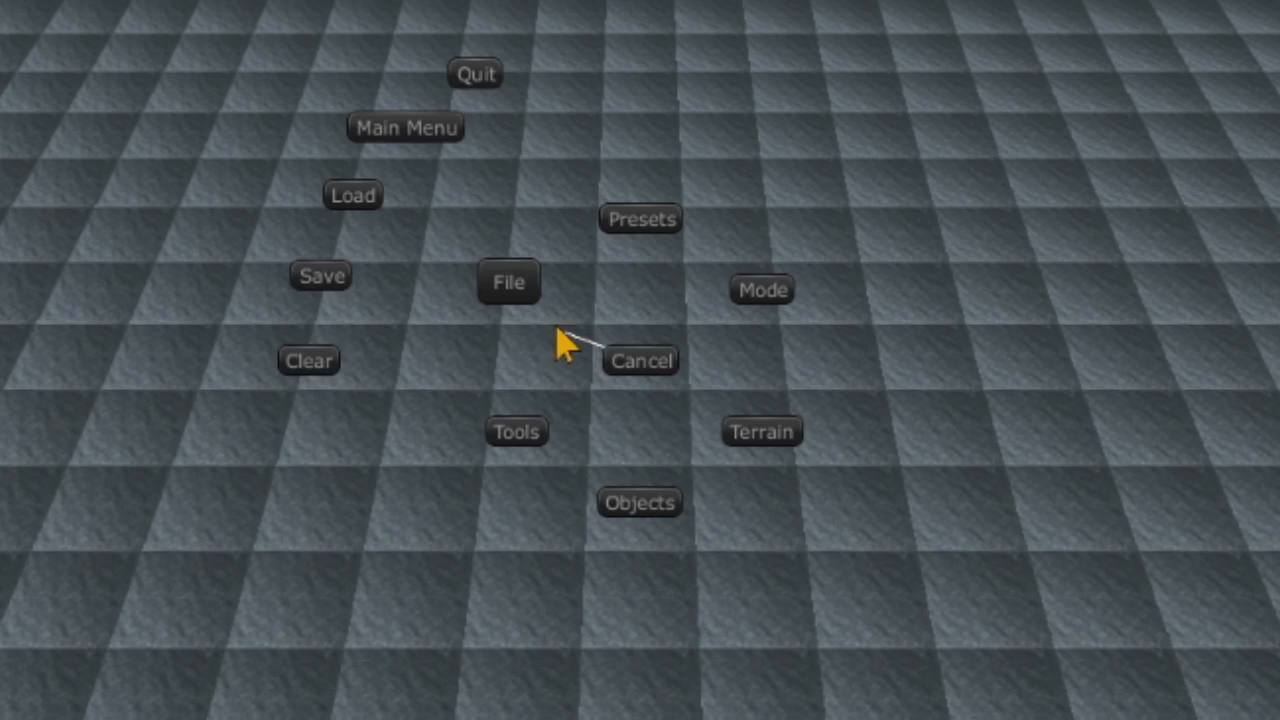
pyautogui.click(305, 353)
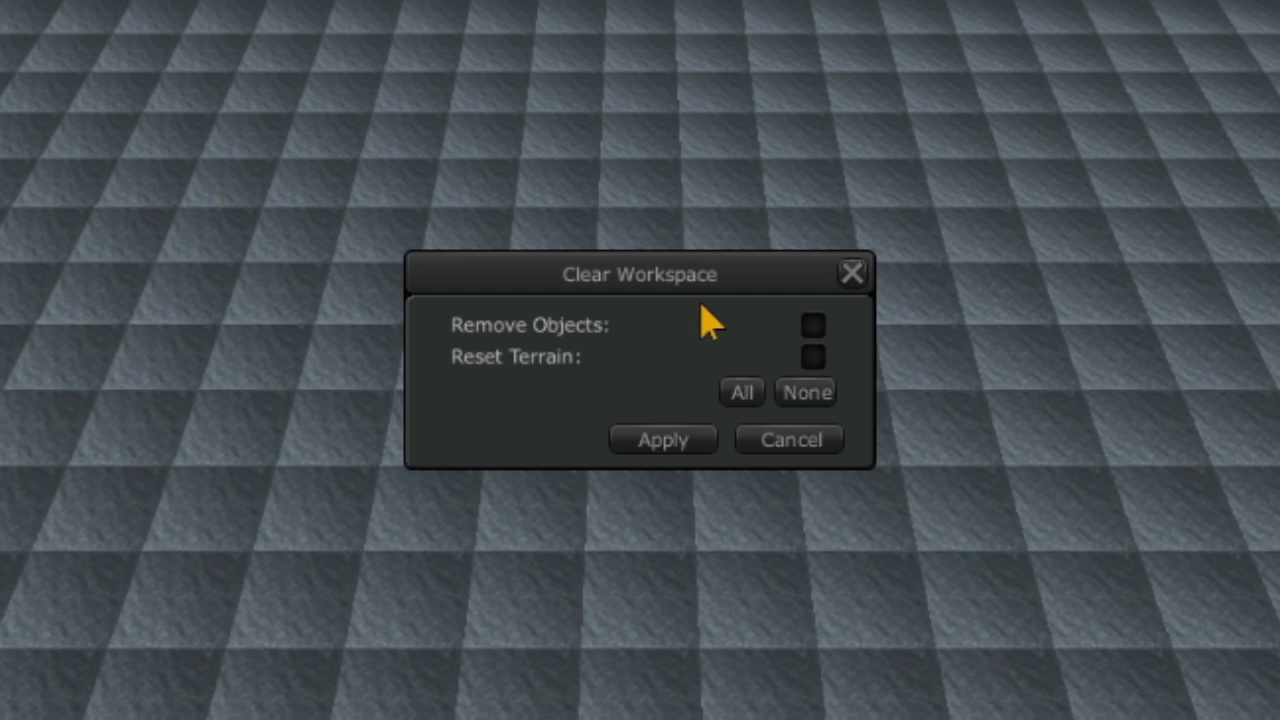
pyautogui.click(812, 326)
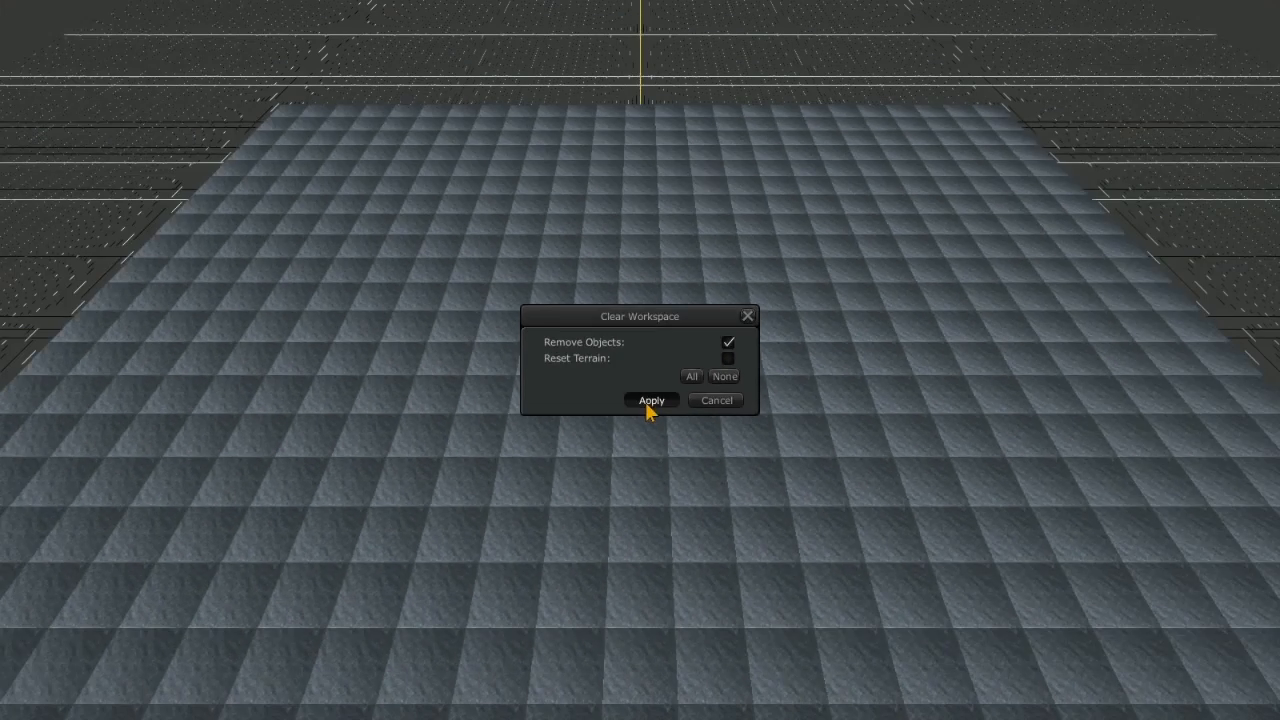
pyautogui.click(660, 440)
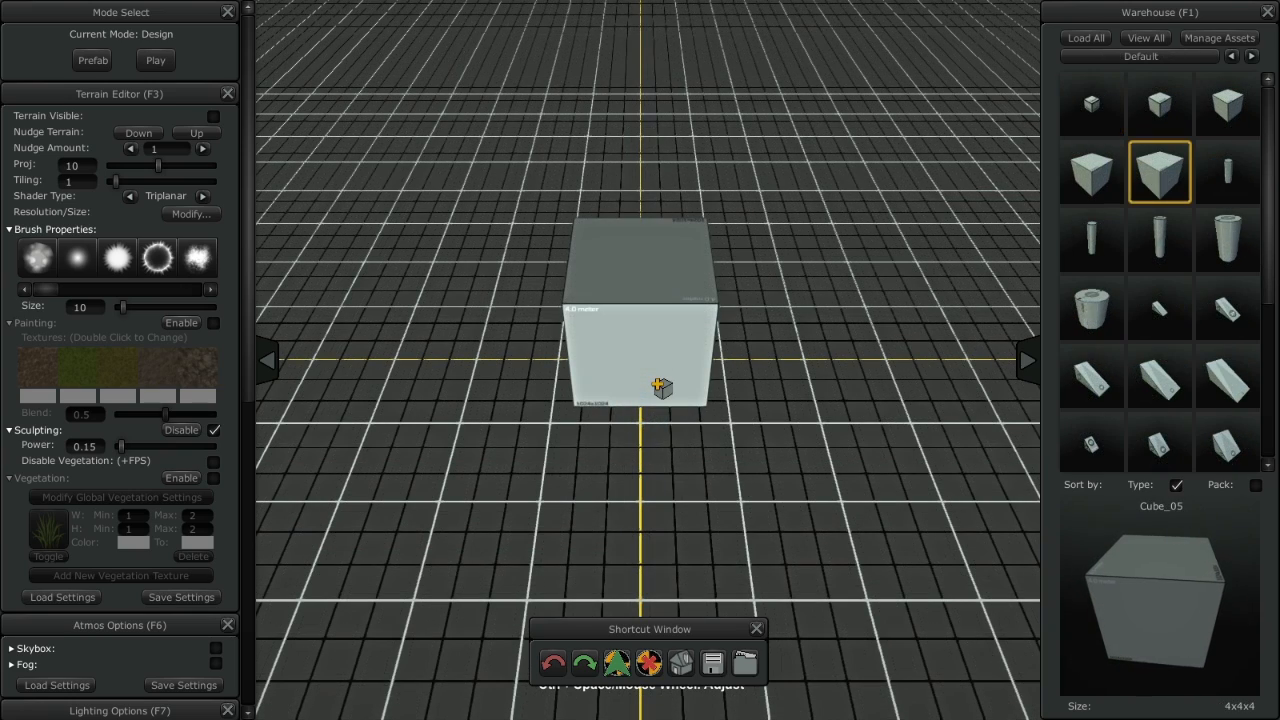
# Reduce the grid's guideline spacing until one grid cell matches the 4 m cube (Cube_05)
pyautogui.scroll(-4, 662, 388)
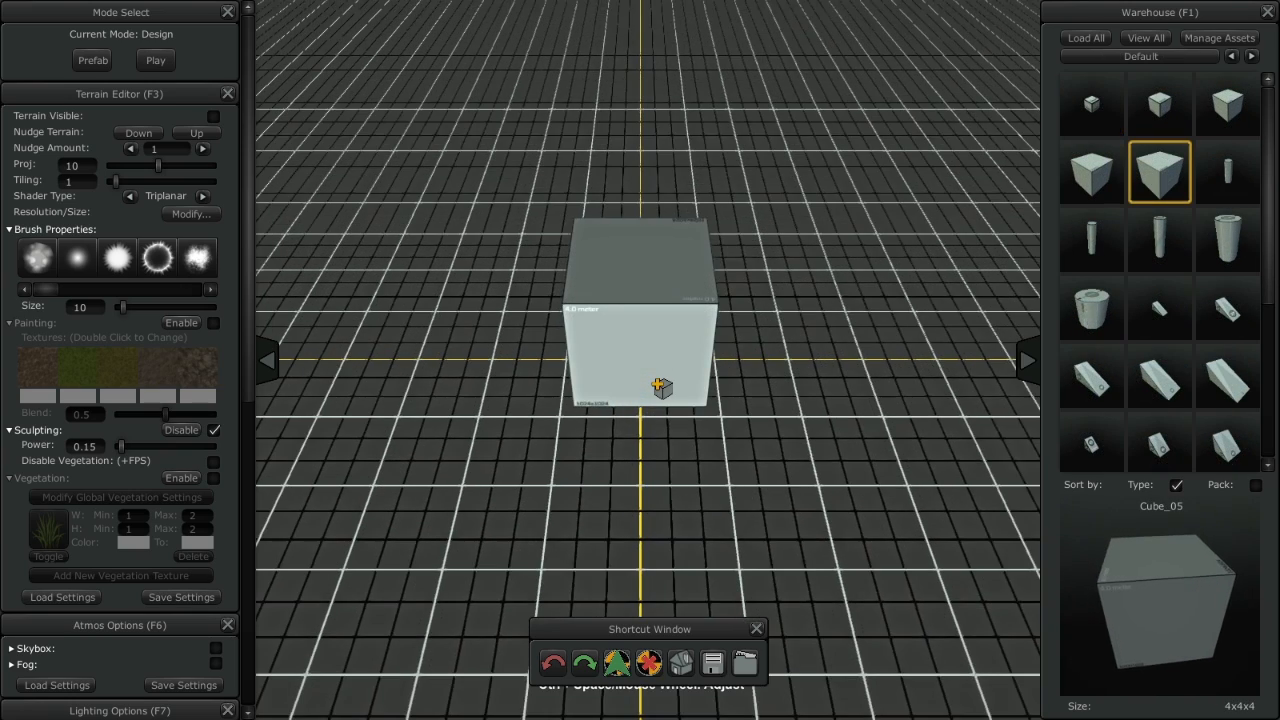
pyautogui.scroll(-1, 662, 388)
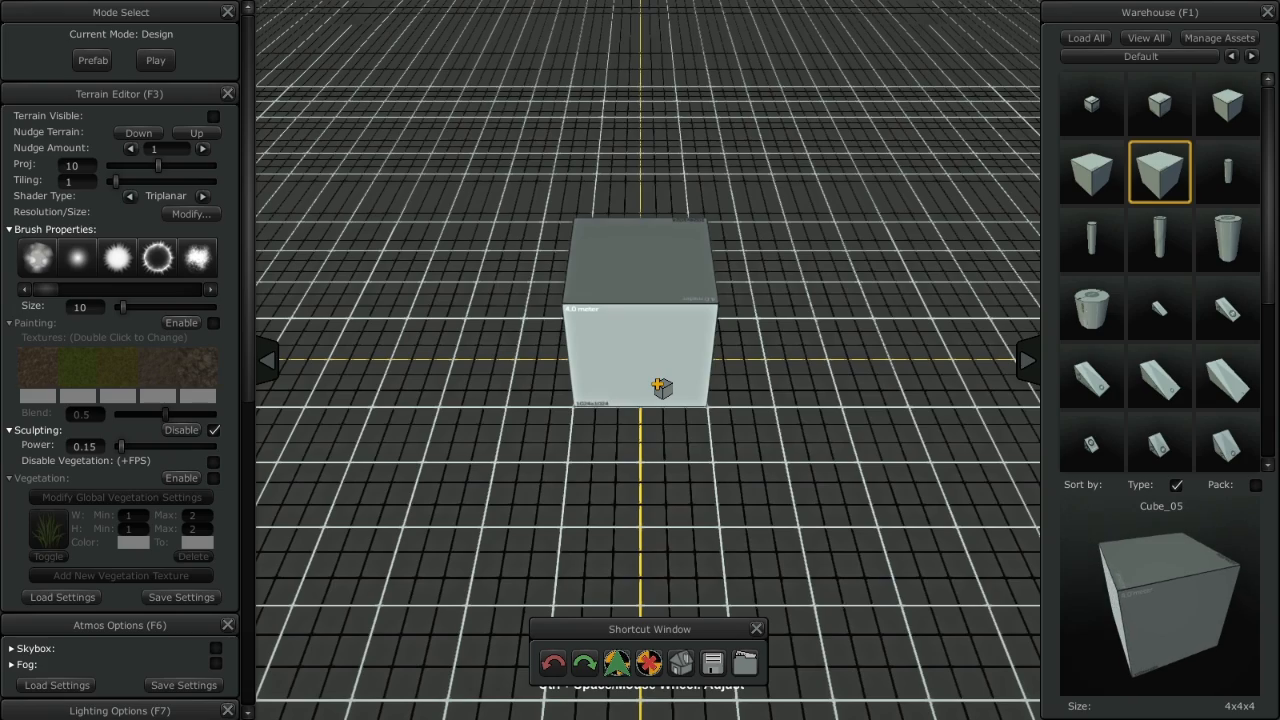
pyautogui.scroll(-3, 662, 388)
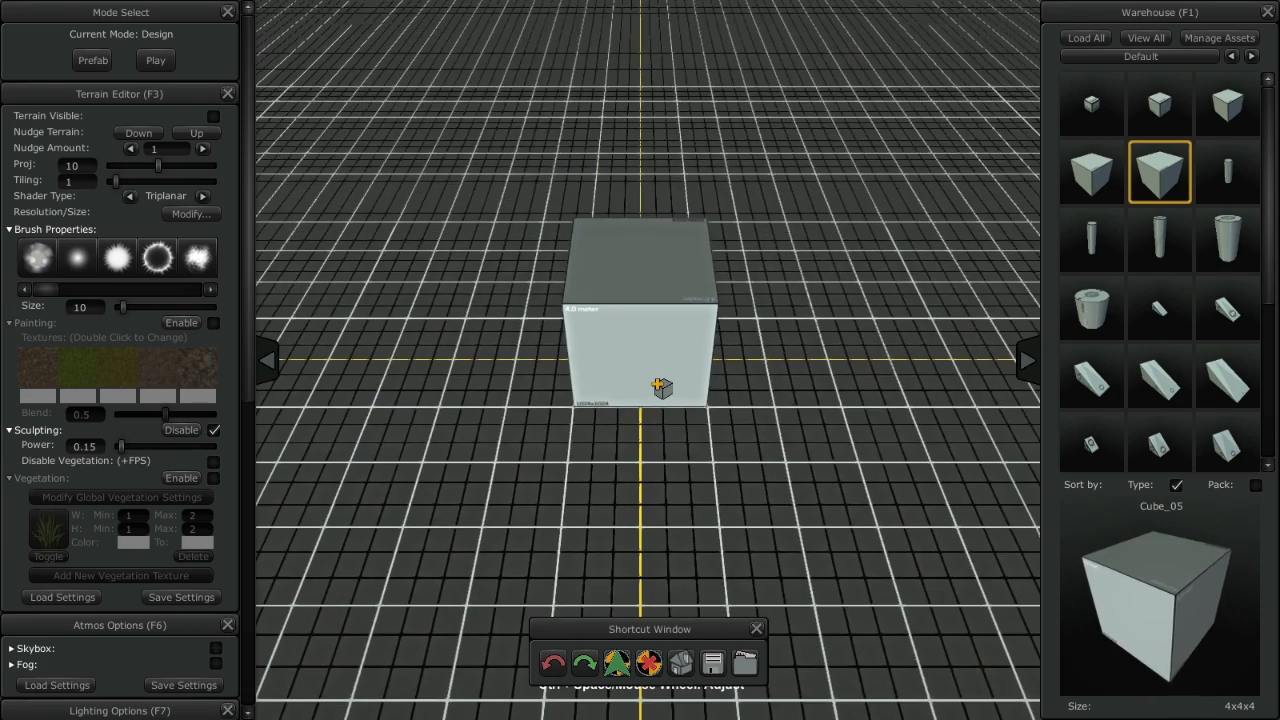
# Place a row of three adjoining 4 m cubes (Cube_05) on the grid
pyautogui.click(662, 388)
pyautogui.click(773, 417)
pyautogui.click(780, 415)
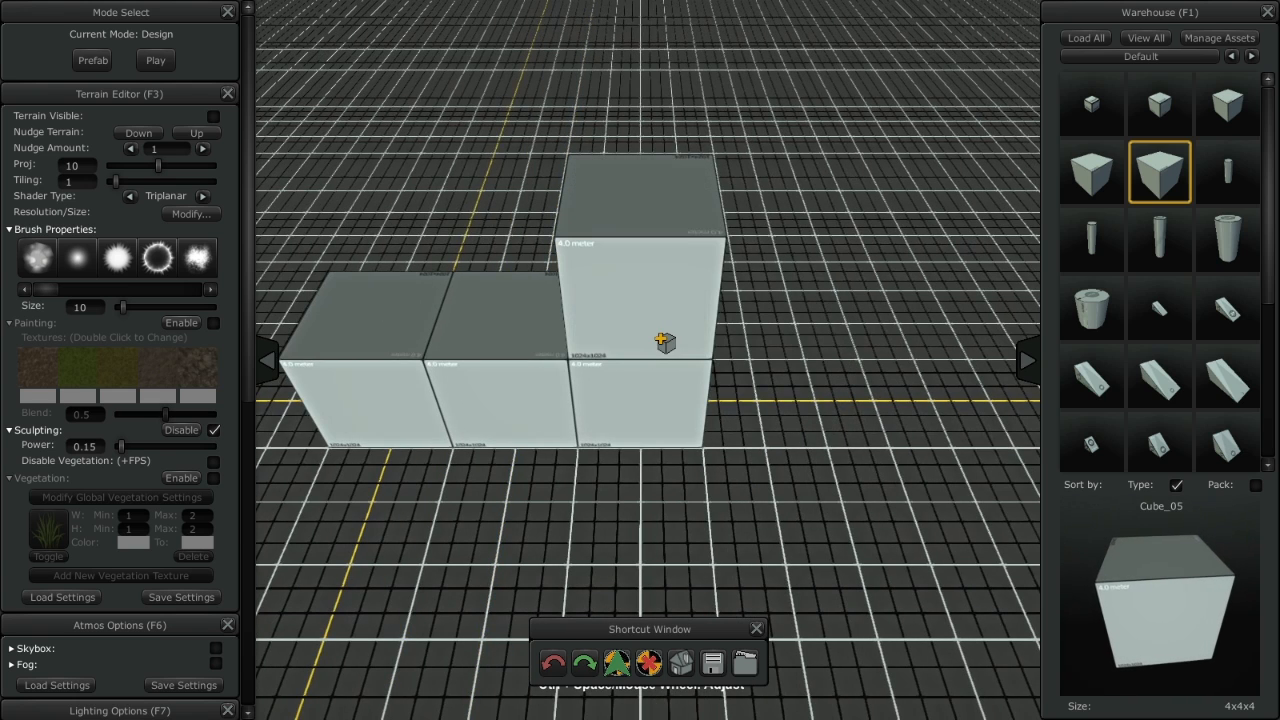
# Raise the grid to the top of the first row and place 4 m cubes on the second level, starting above its end cube
pyautogui.keyDown('ctrl'); pyautogui.scroll(5, 666, 343); pyautogui.keyUp('ctrl')
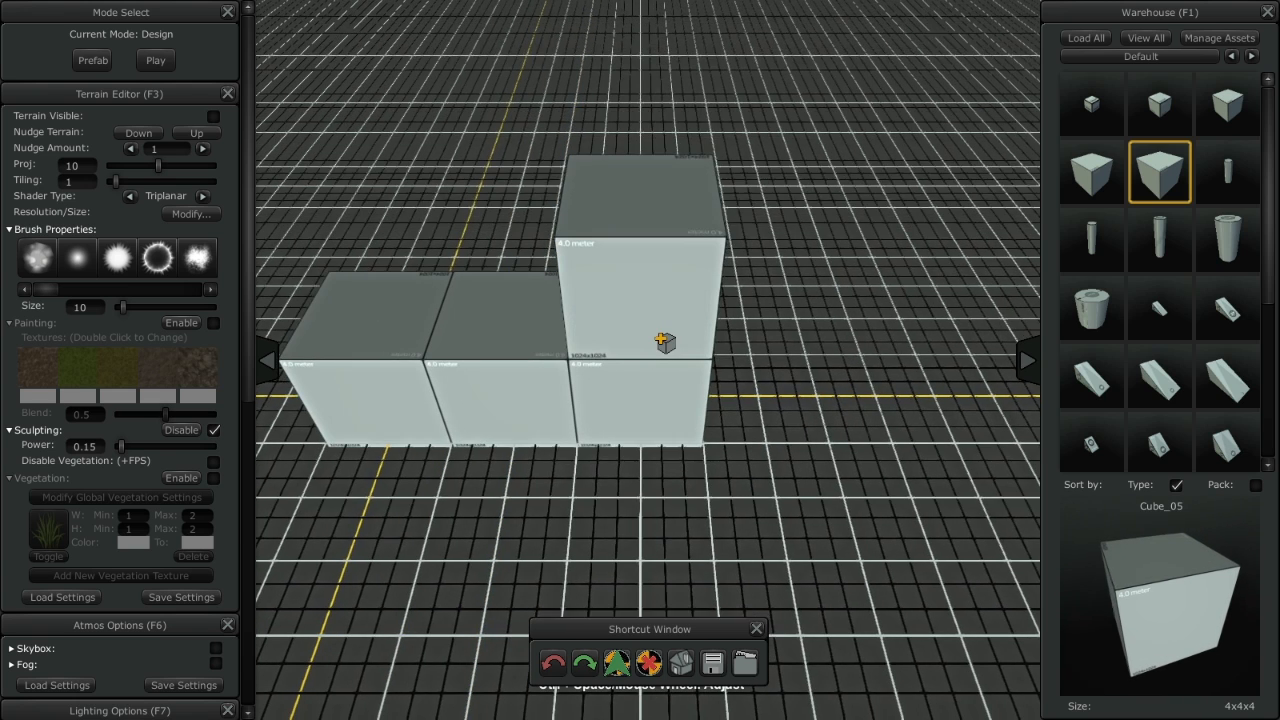
pyautogui.keyDown('ctrl'); pyautogui.scroll(3, 666, 343); pyautogui.keyUp('ctrl')
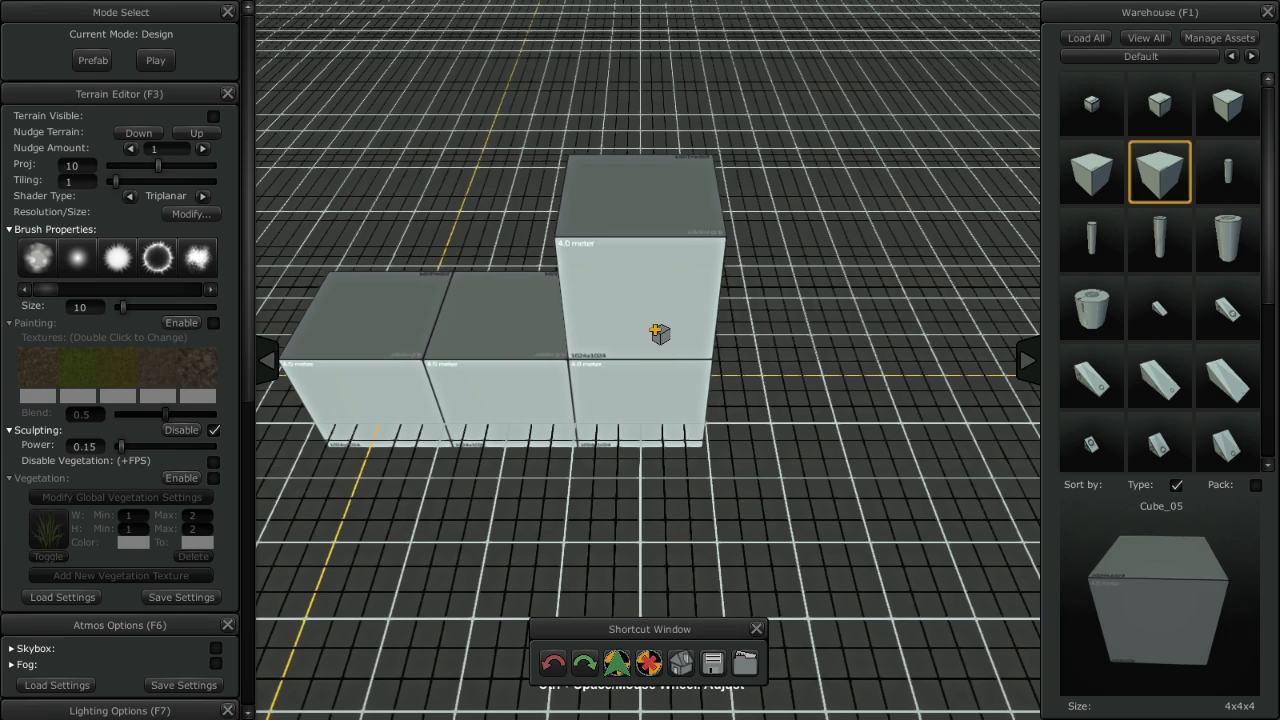
pyautogui.keyDown('ctrl'); pyautogui.scroll(1, 660, 333); pyautogui.keyUp('ctrl')
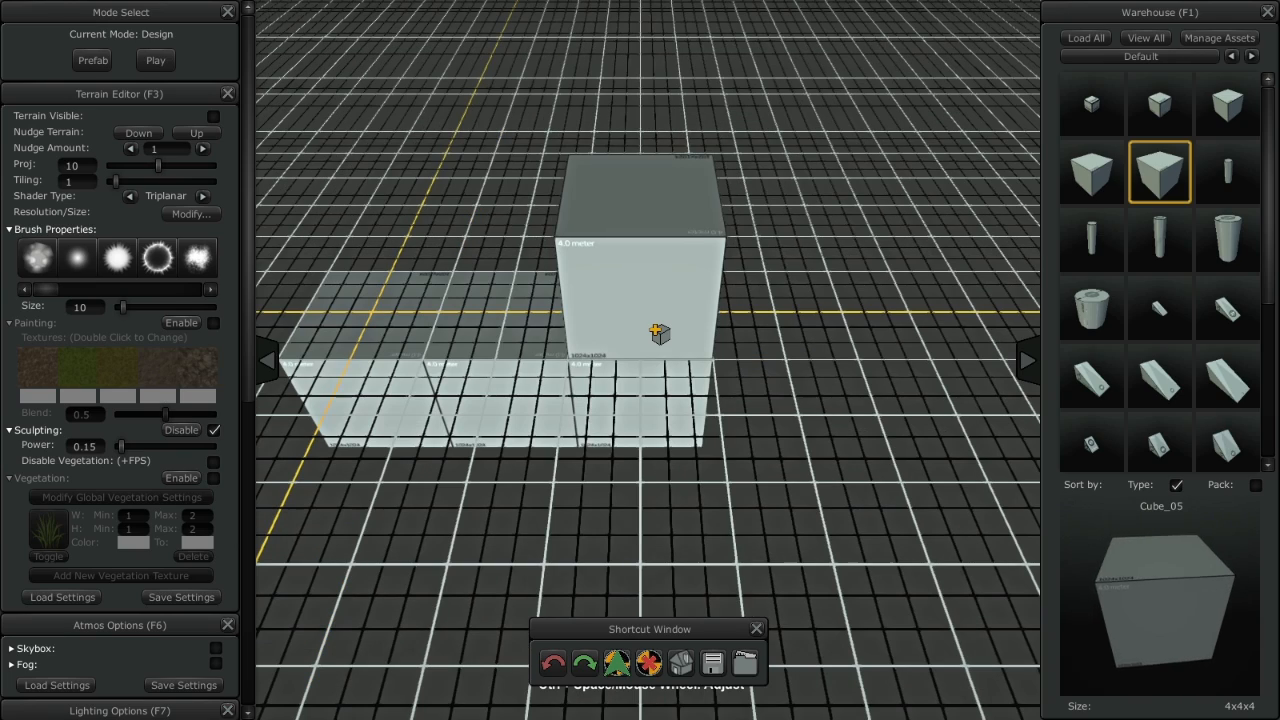
pyautogui.click(661, 333)
pyautogui.press('e')
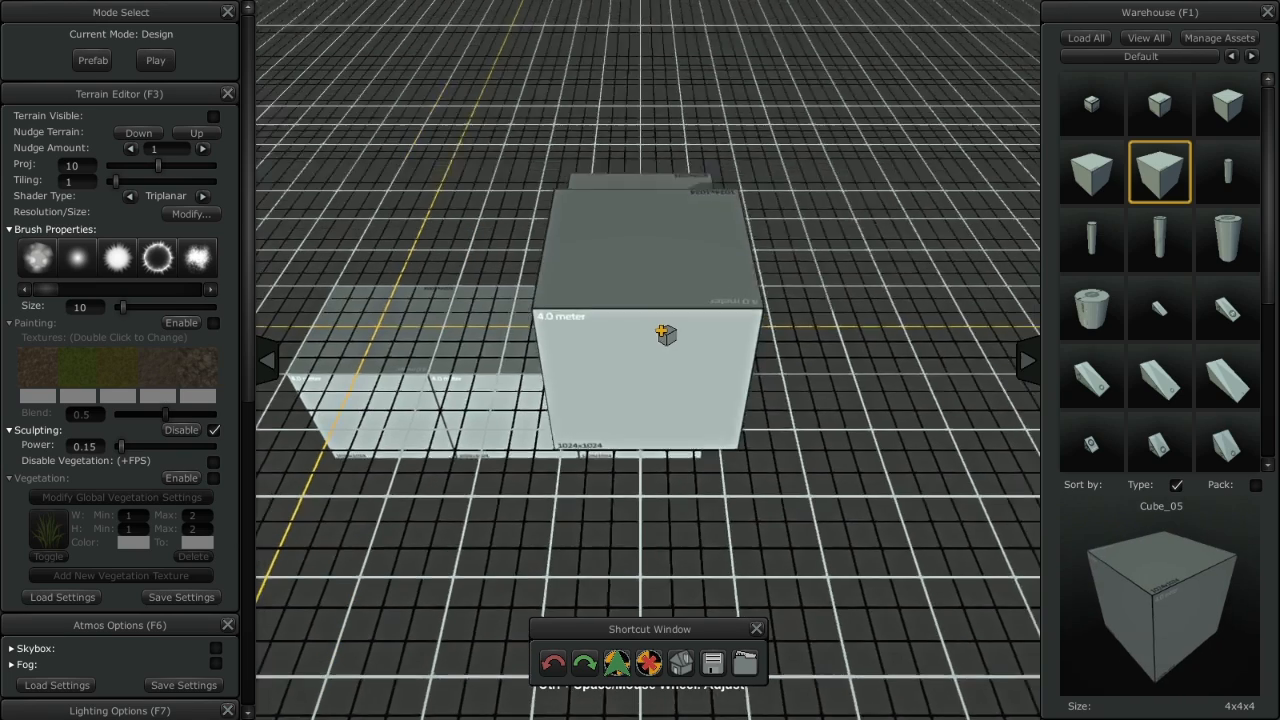
pyautogui.click(797, 416)
pyautogui.press('d')
pyautogui.click(674, 541)
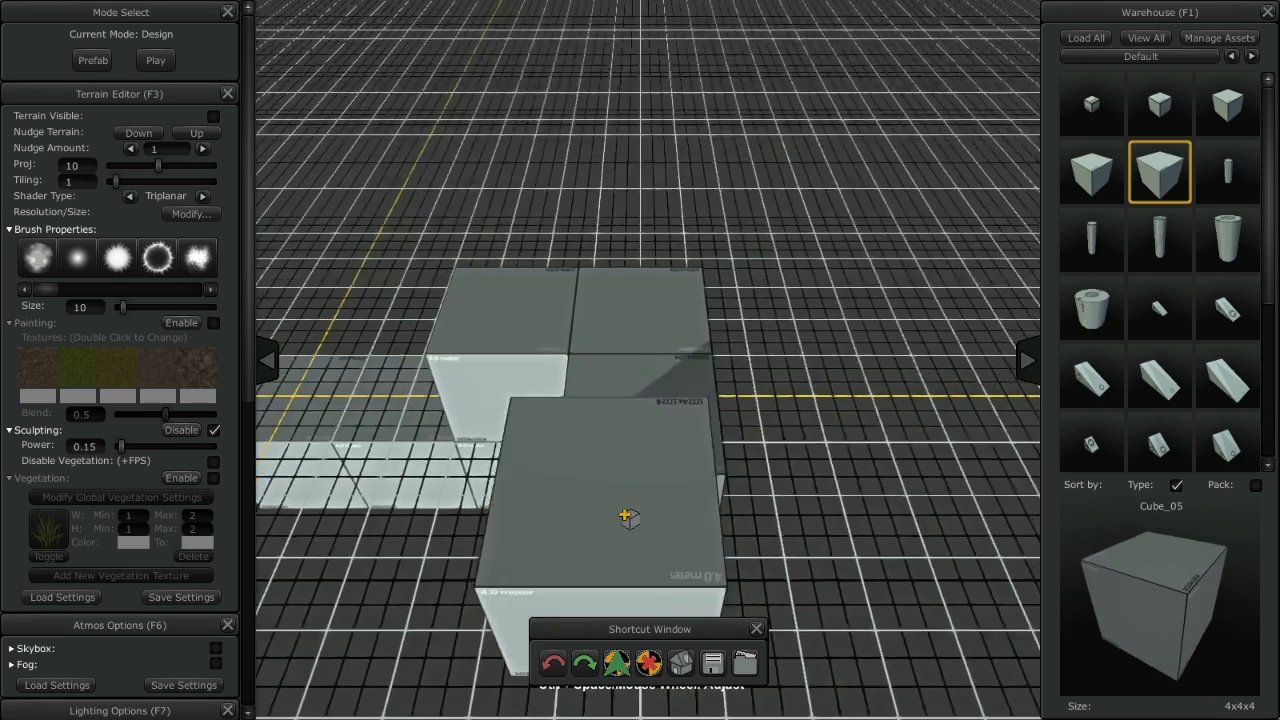
# Raise the grid to the top of the second-level cubes and place a row of 4 m cubes on the third level
pyautogui.press('s')
pyautogui.keyDown('ctrl'); pyautogui.scroll(1, 672, 322); pyautogui.keyUp('ctrl')
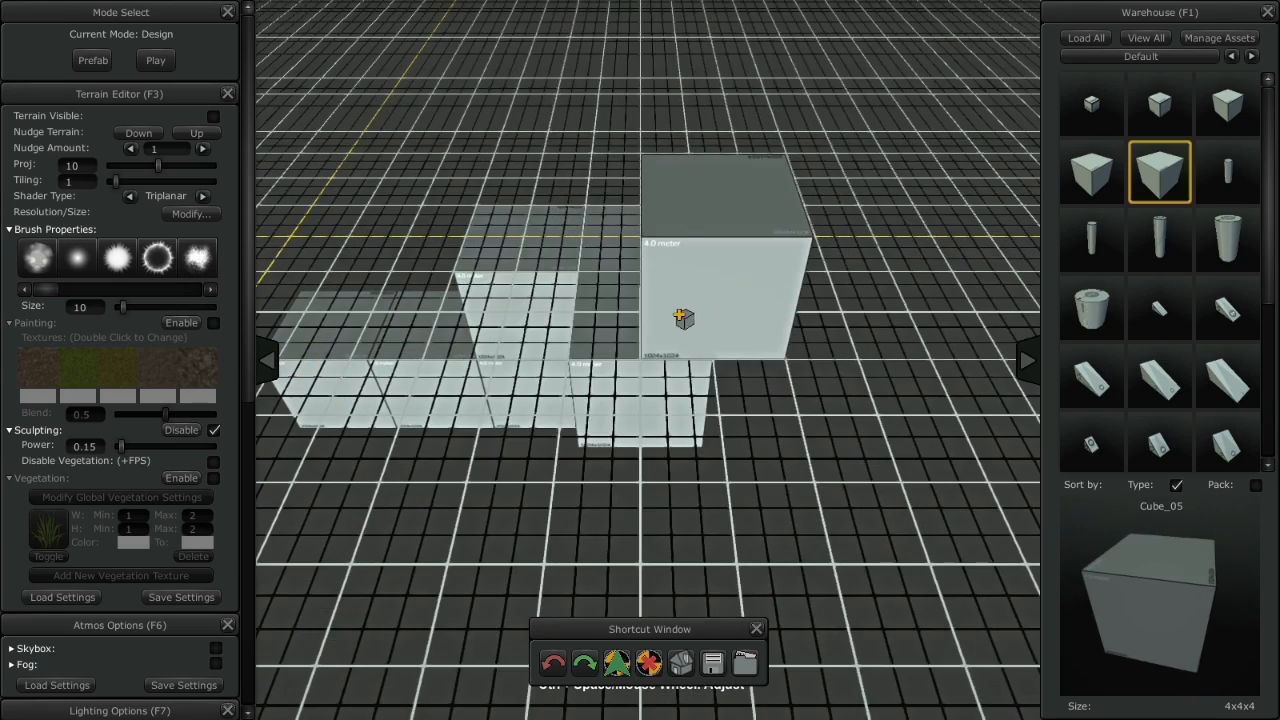
pyautogui.click(675, 319)
pyautogui.press('e')
pyautogui.click(765, 413)
pyautogui.press('d')
pyautogui.press('d')
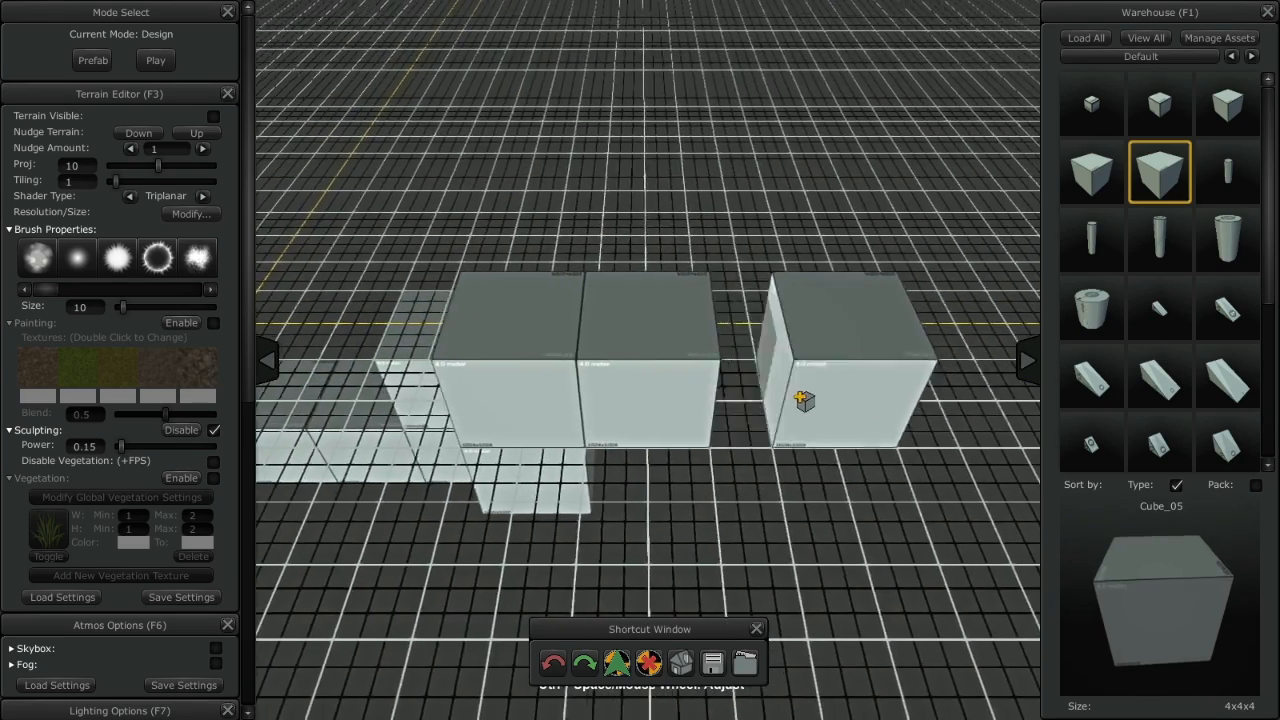
pyautogui.click(803, 400)
# Examine the stacked cubes from a low side angle and open the Grid Editor at its snap settings
pyautogui.moveTo(817, 497); pyautogui.dragTo(1203, 157, button='right')
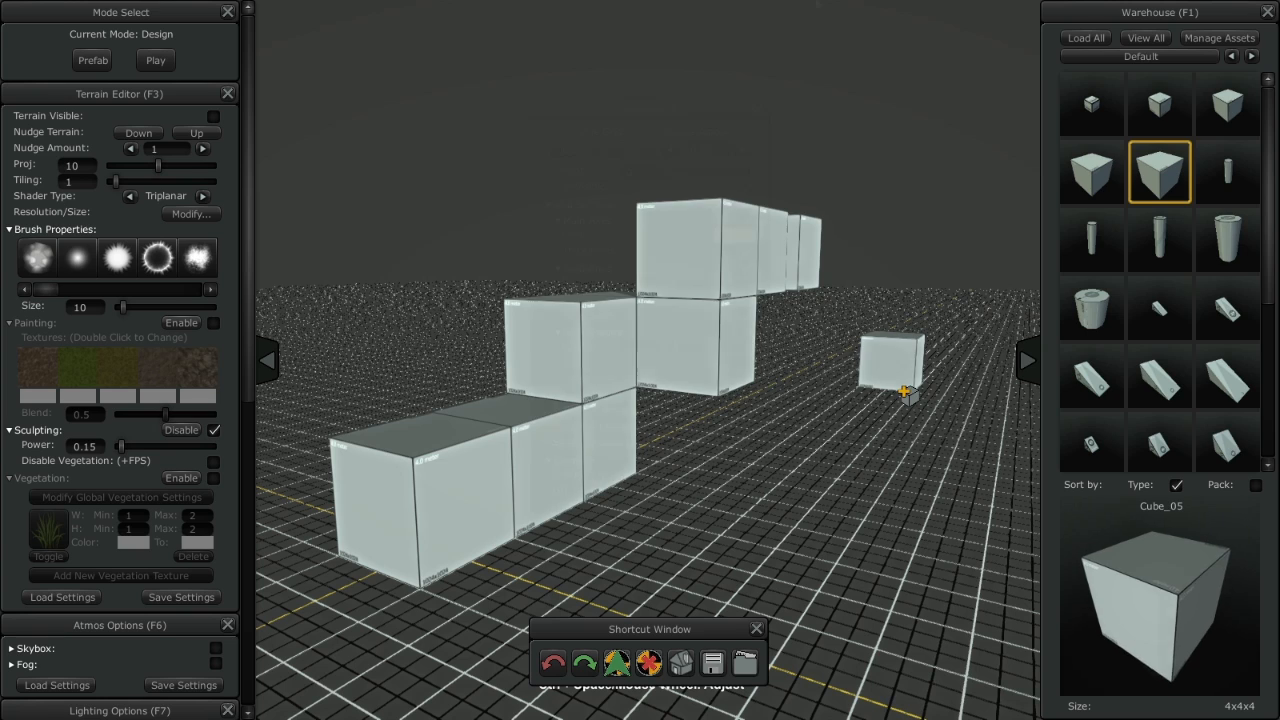
pyautogui.press('F5')
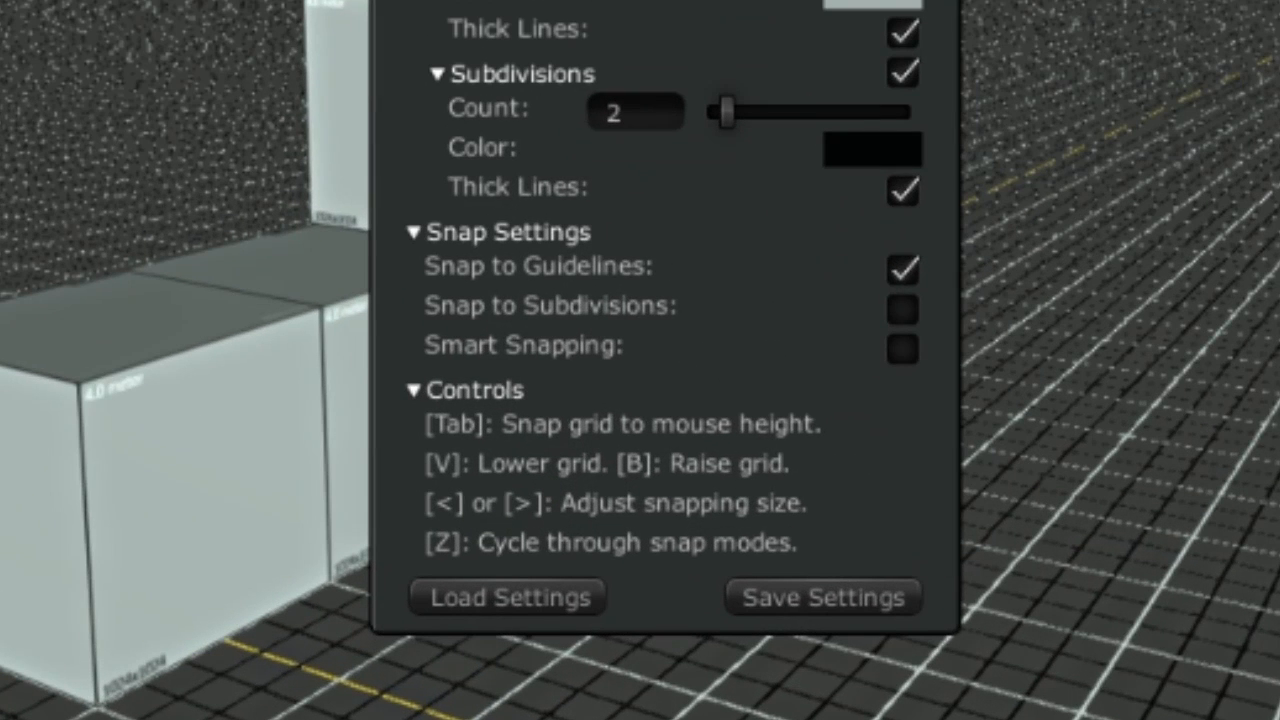